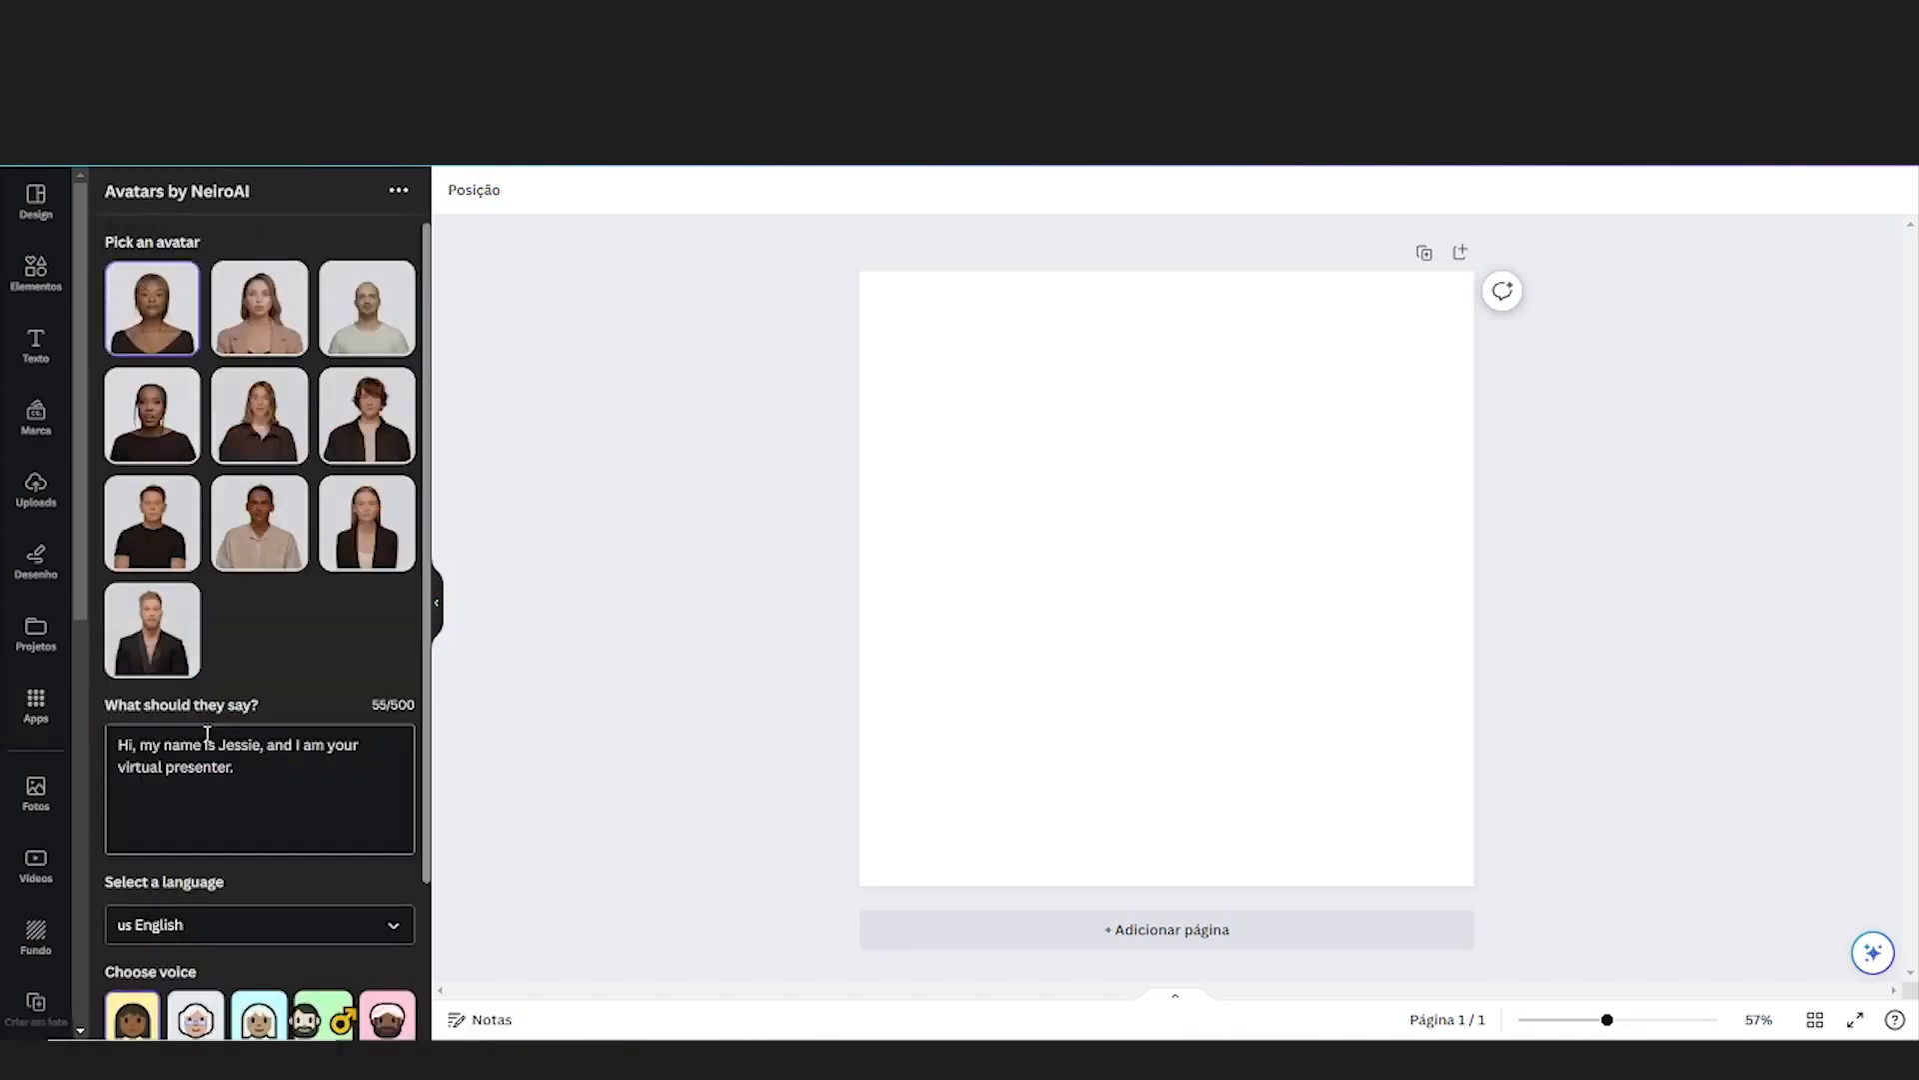
# Replace the avatar's script with "Olá! Aqui quem fala é", the presenter's full name, and "Tudo bem com você?"
pyautogui.moveTo(284, 765); pyautogui.dragTo(125, 724)
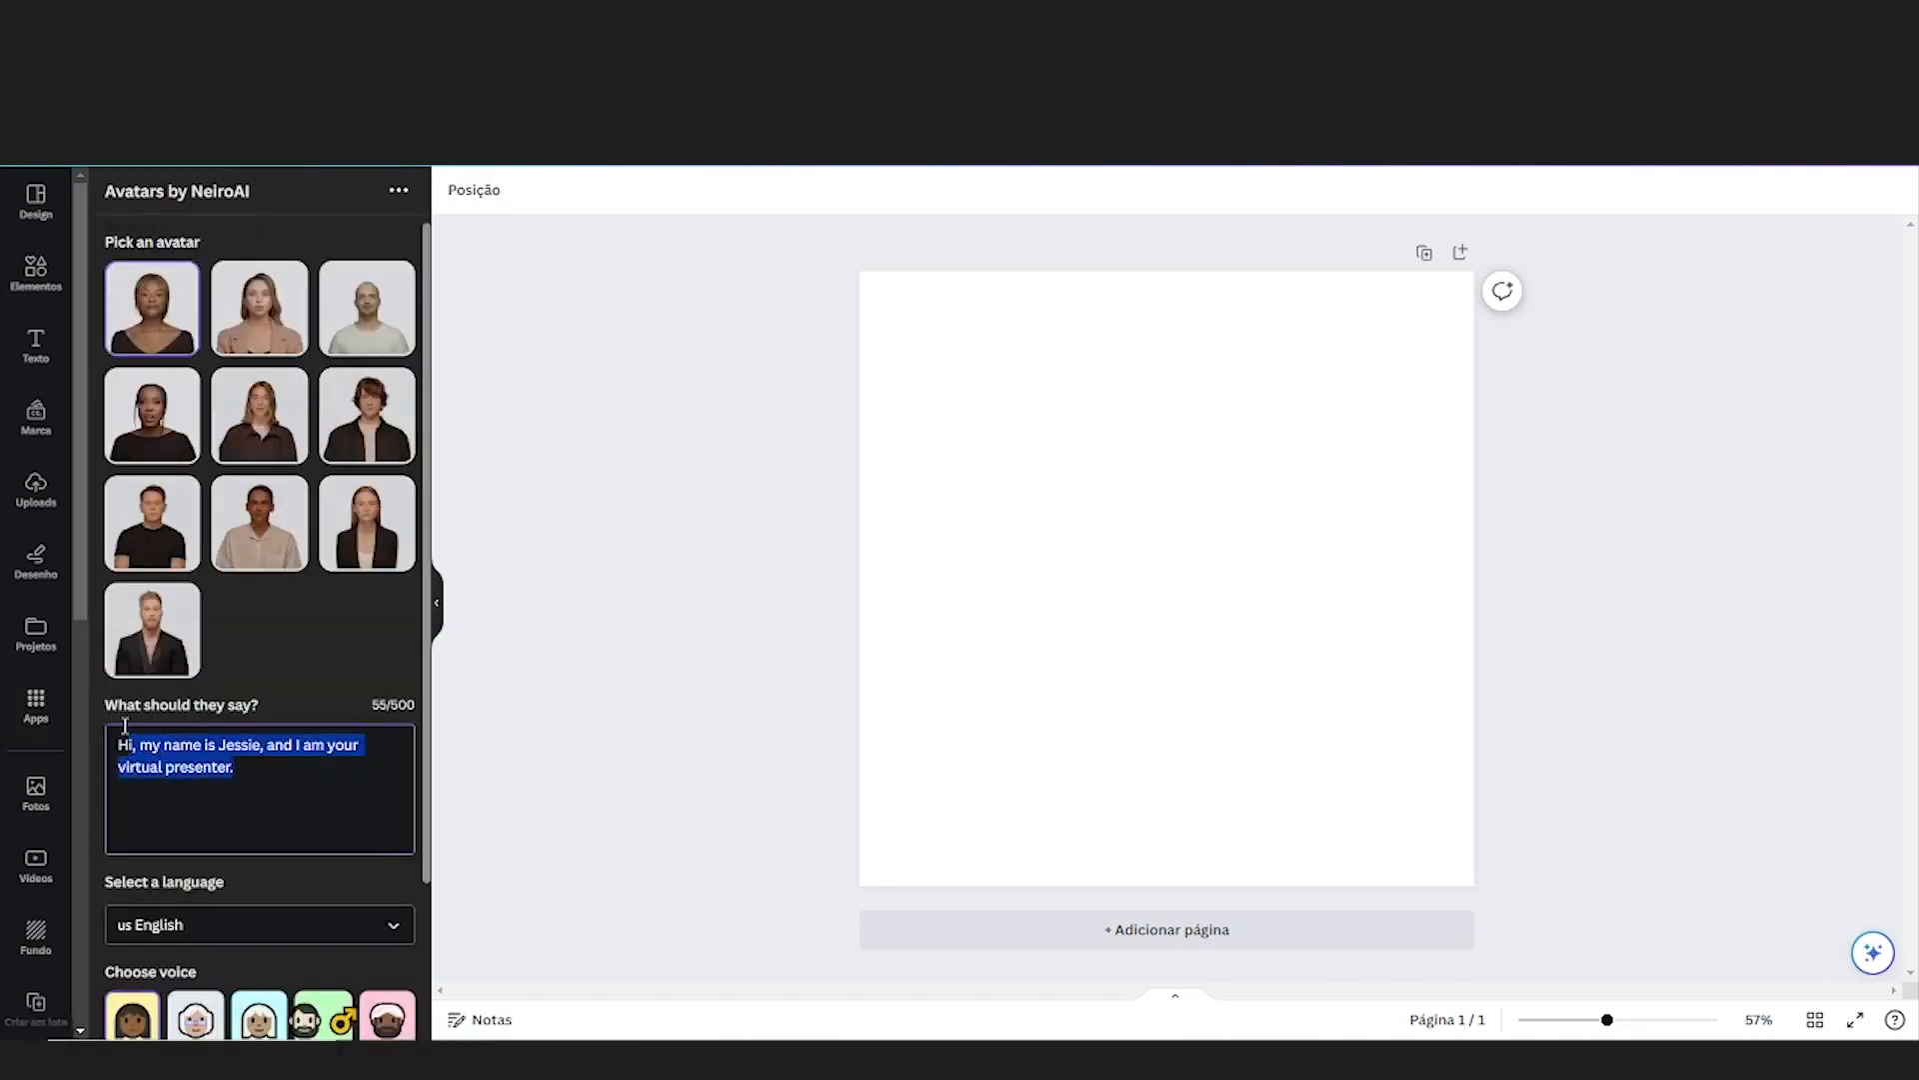
pyautogui.press('BackSpace')
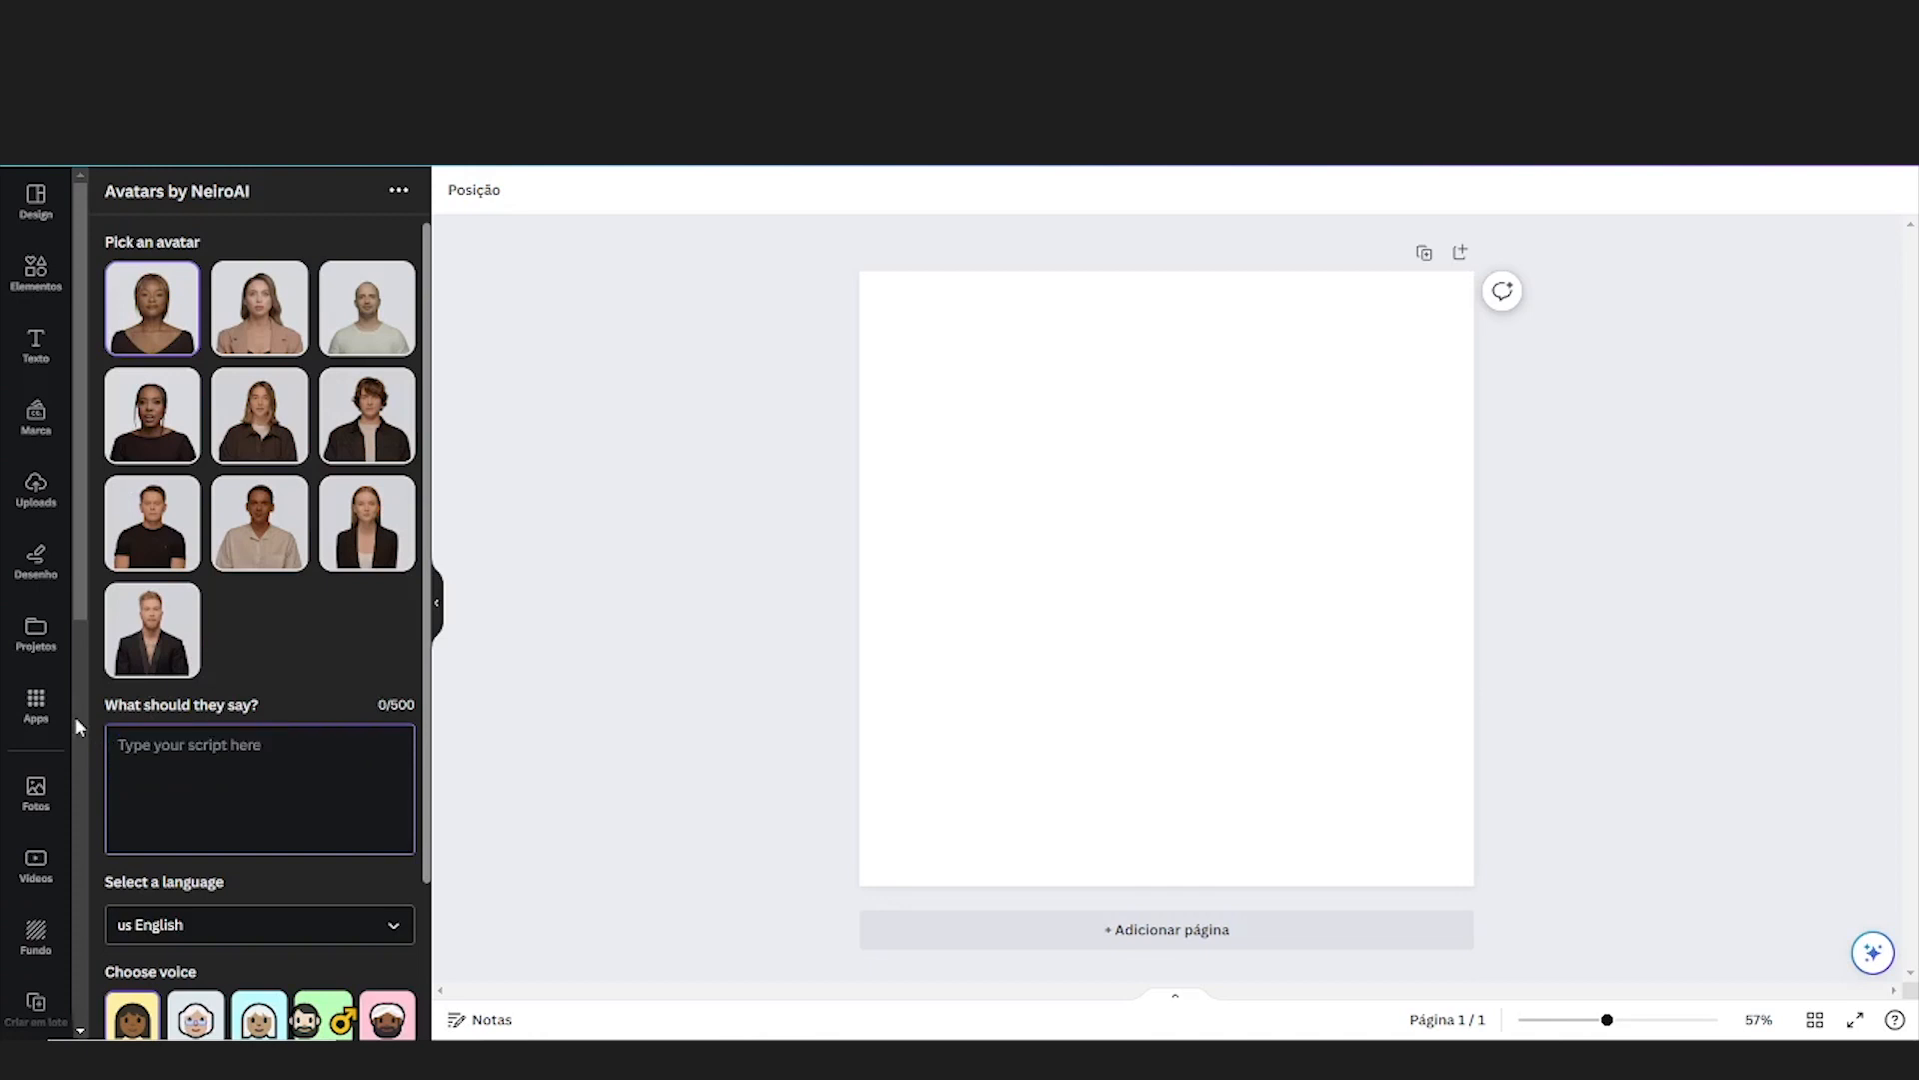
pyautogui.write('Olá! Aqui quem fala é Claudi')
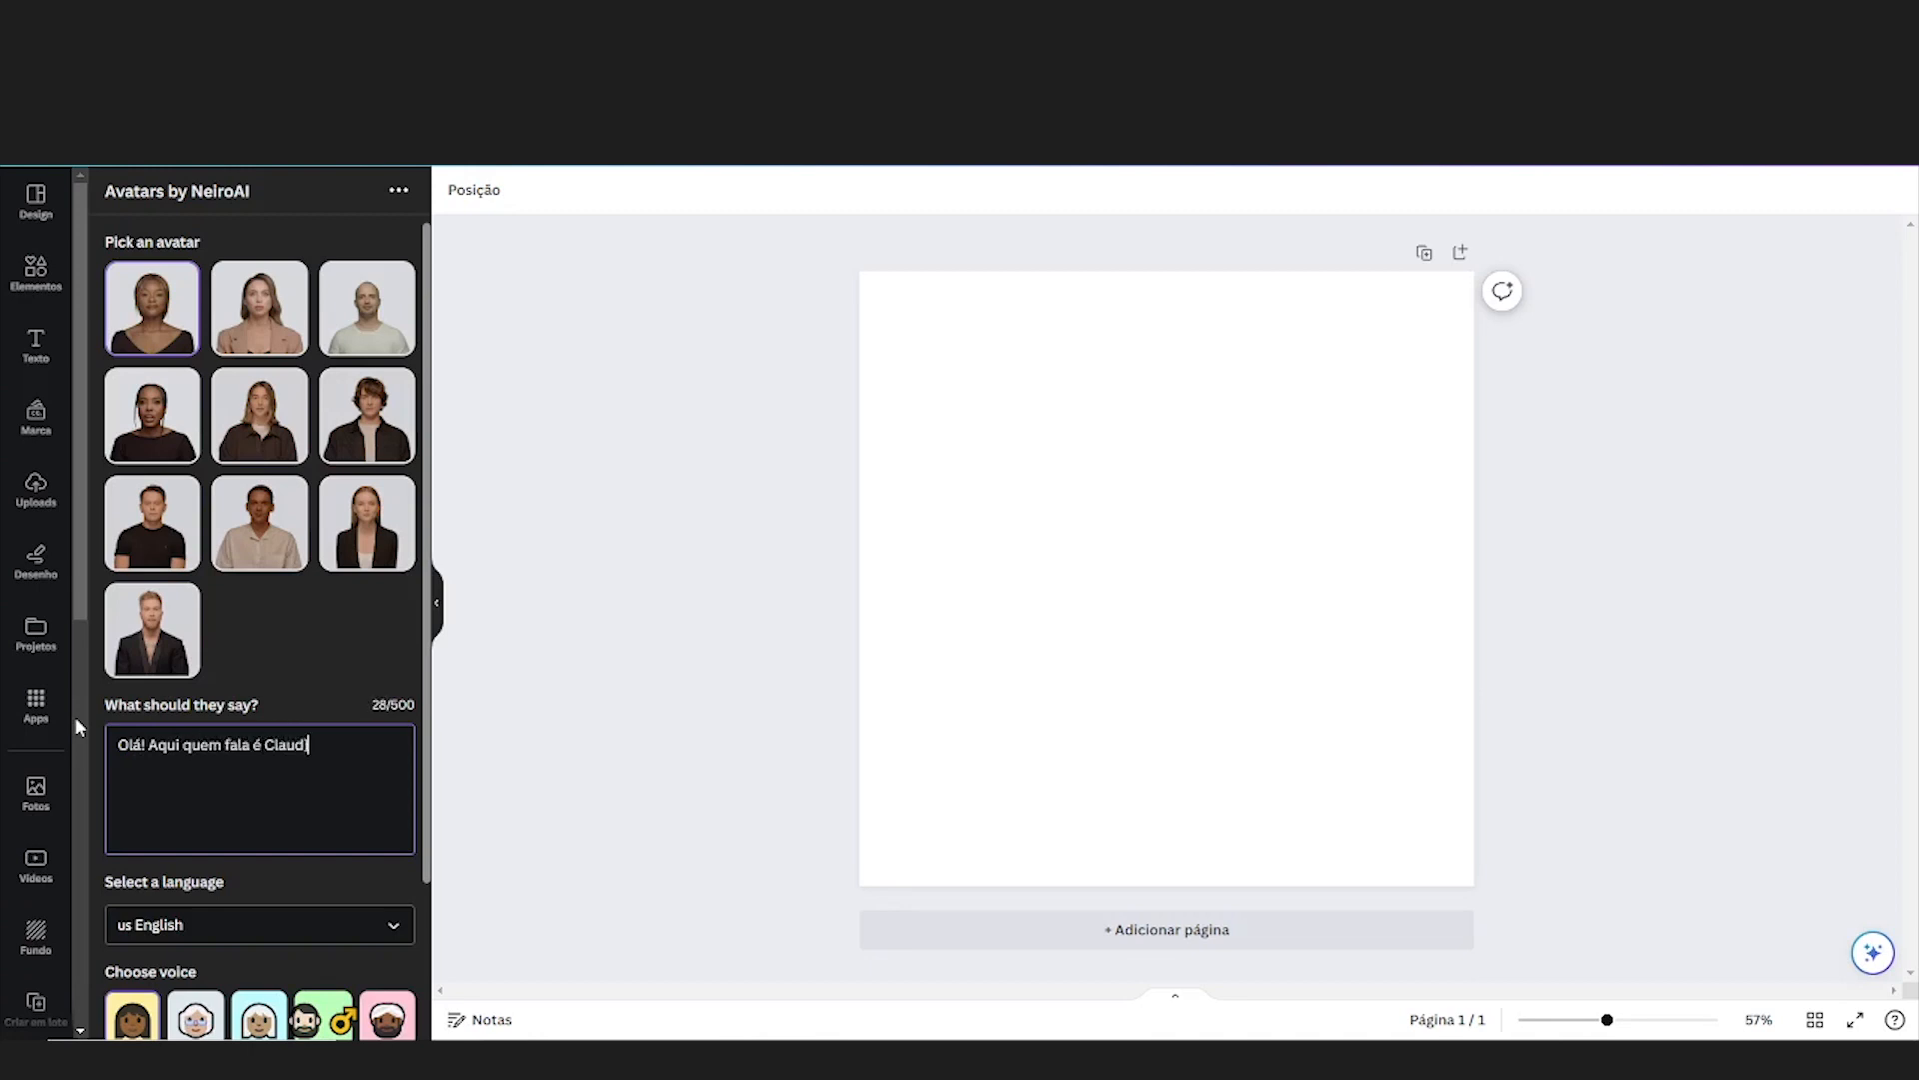
pyautogui.write('a Prazeres. Tudo bem com você')
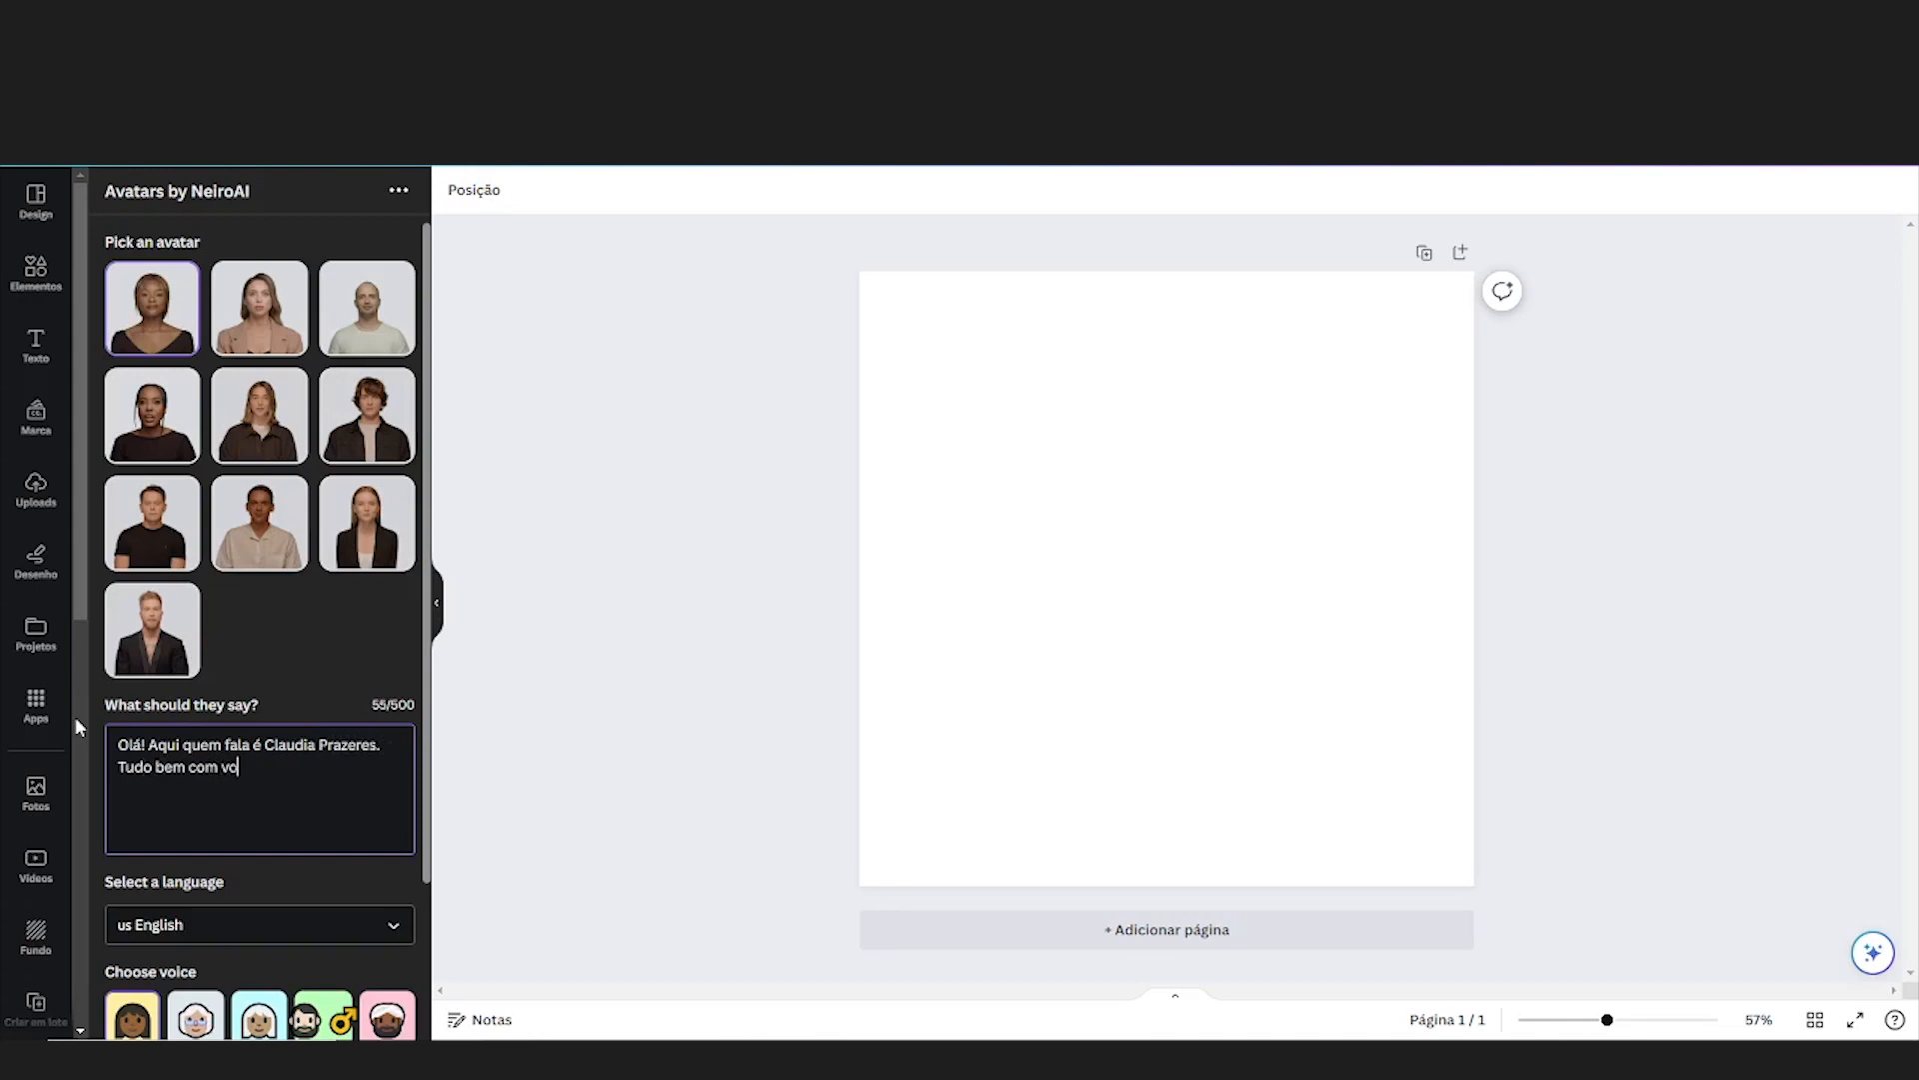
pyautogui.write('?')
# Set the speech language to Portuguese and pick the straight-haired woman in a black blazer as the avatar
pyautogui.click(199, 928)
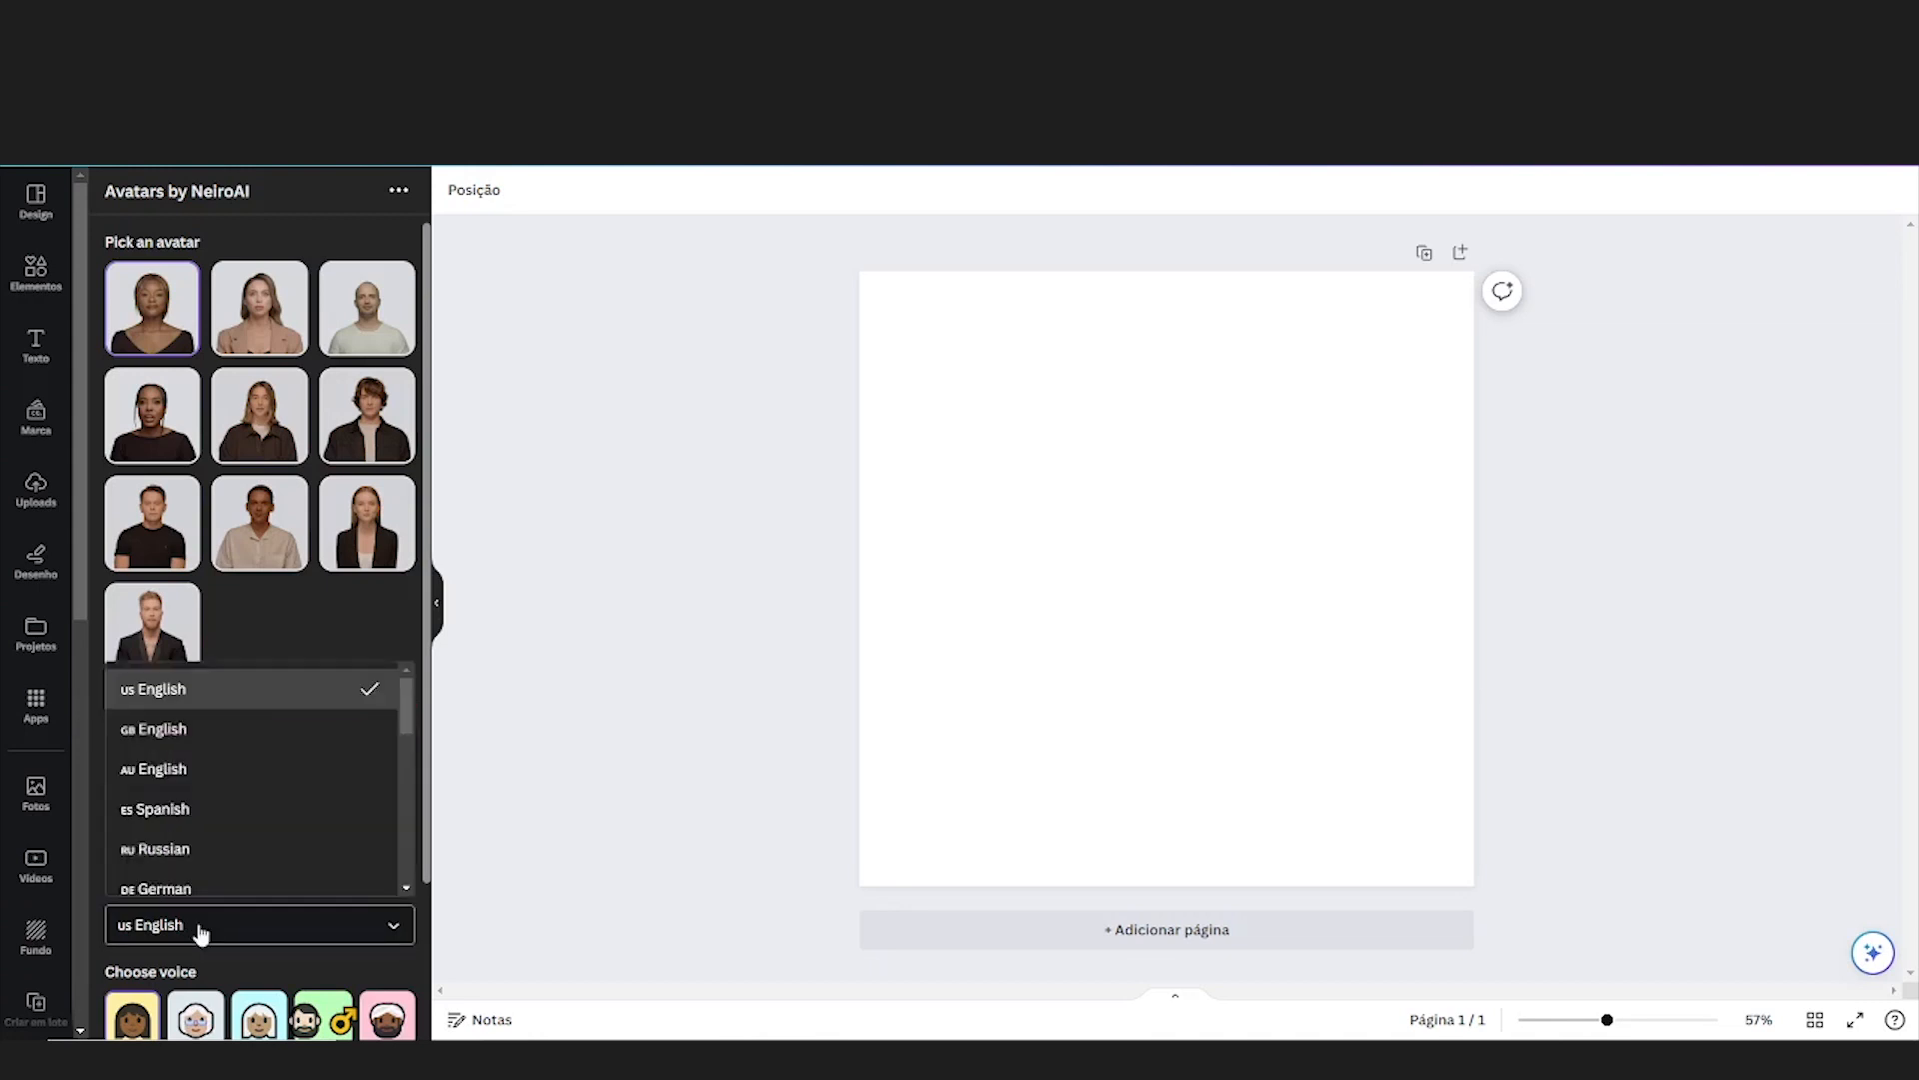
pyautogui.scroll(-1, 343, 763)
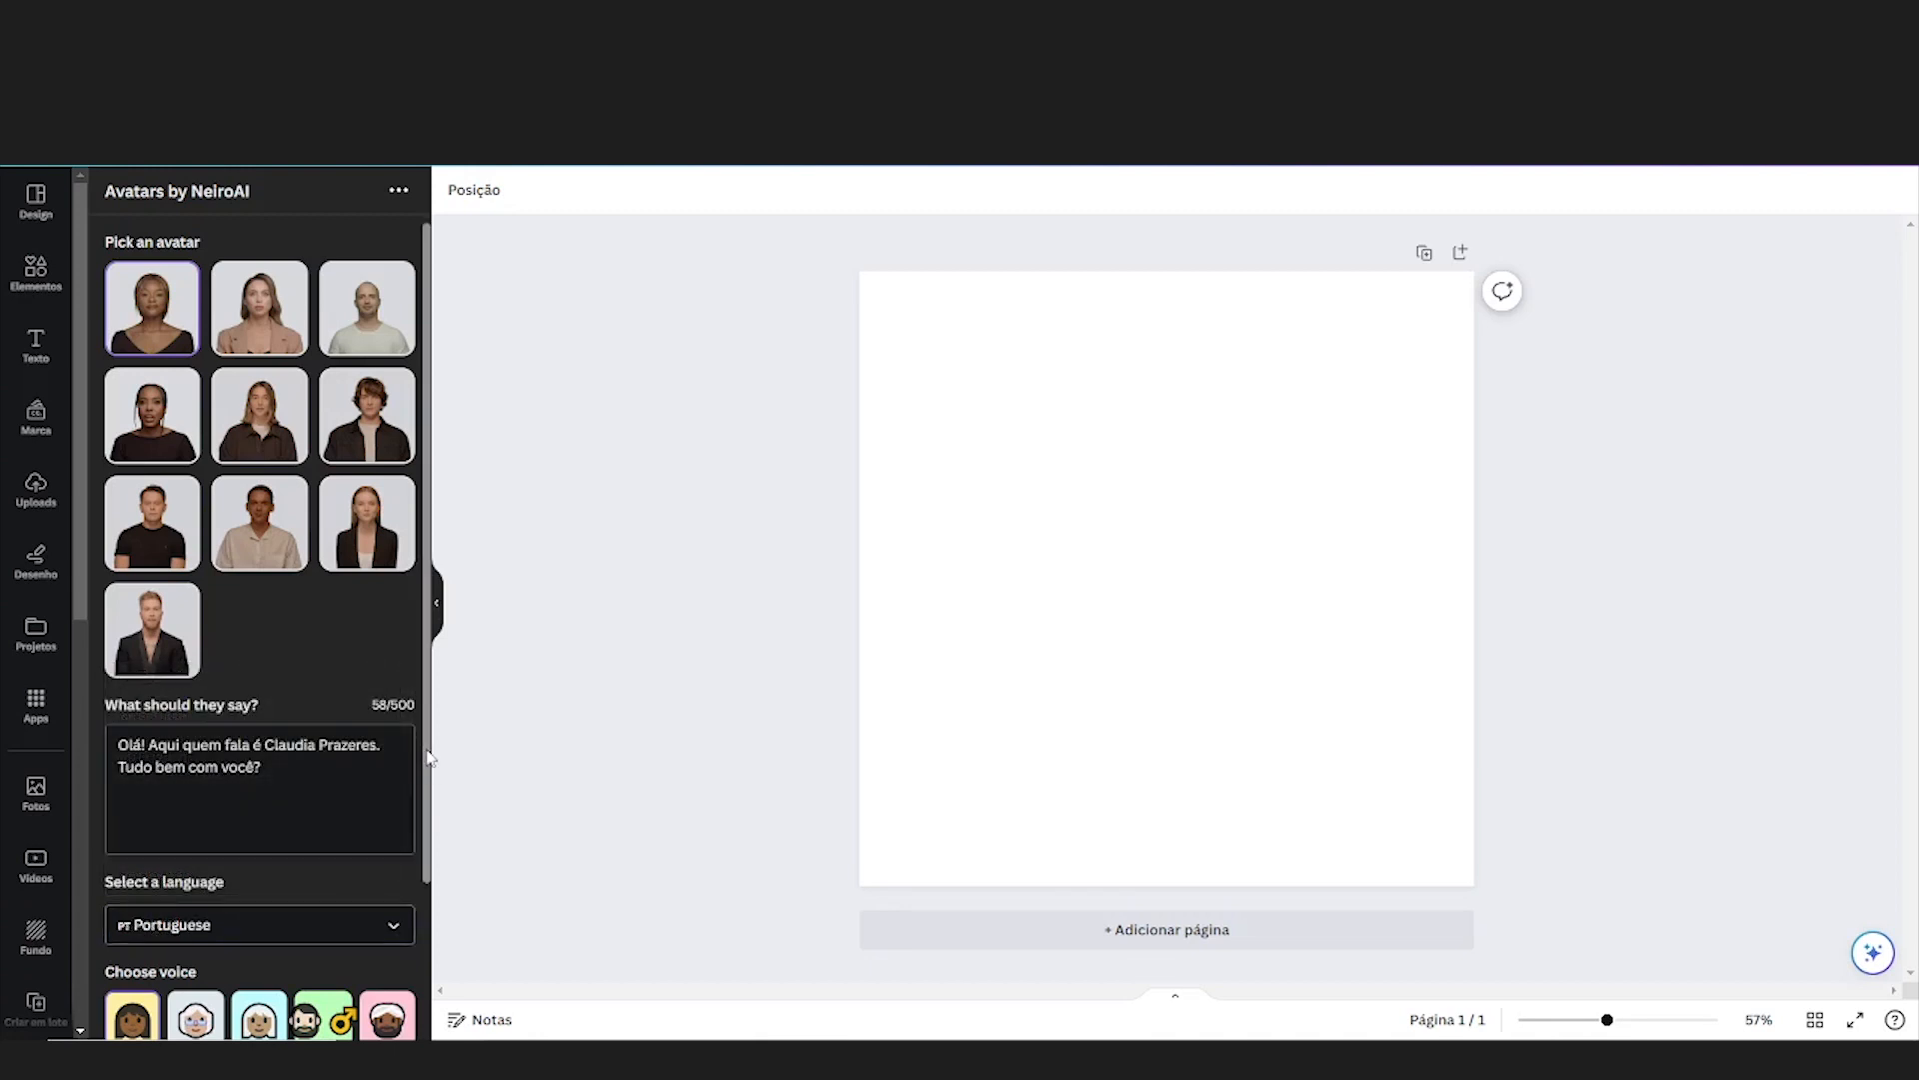
pyautogui.scroll(-1, 350, 640)
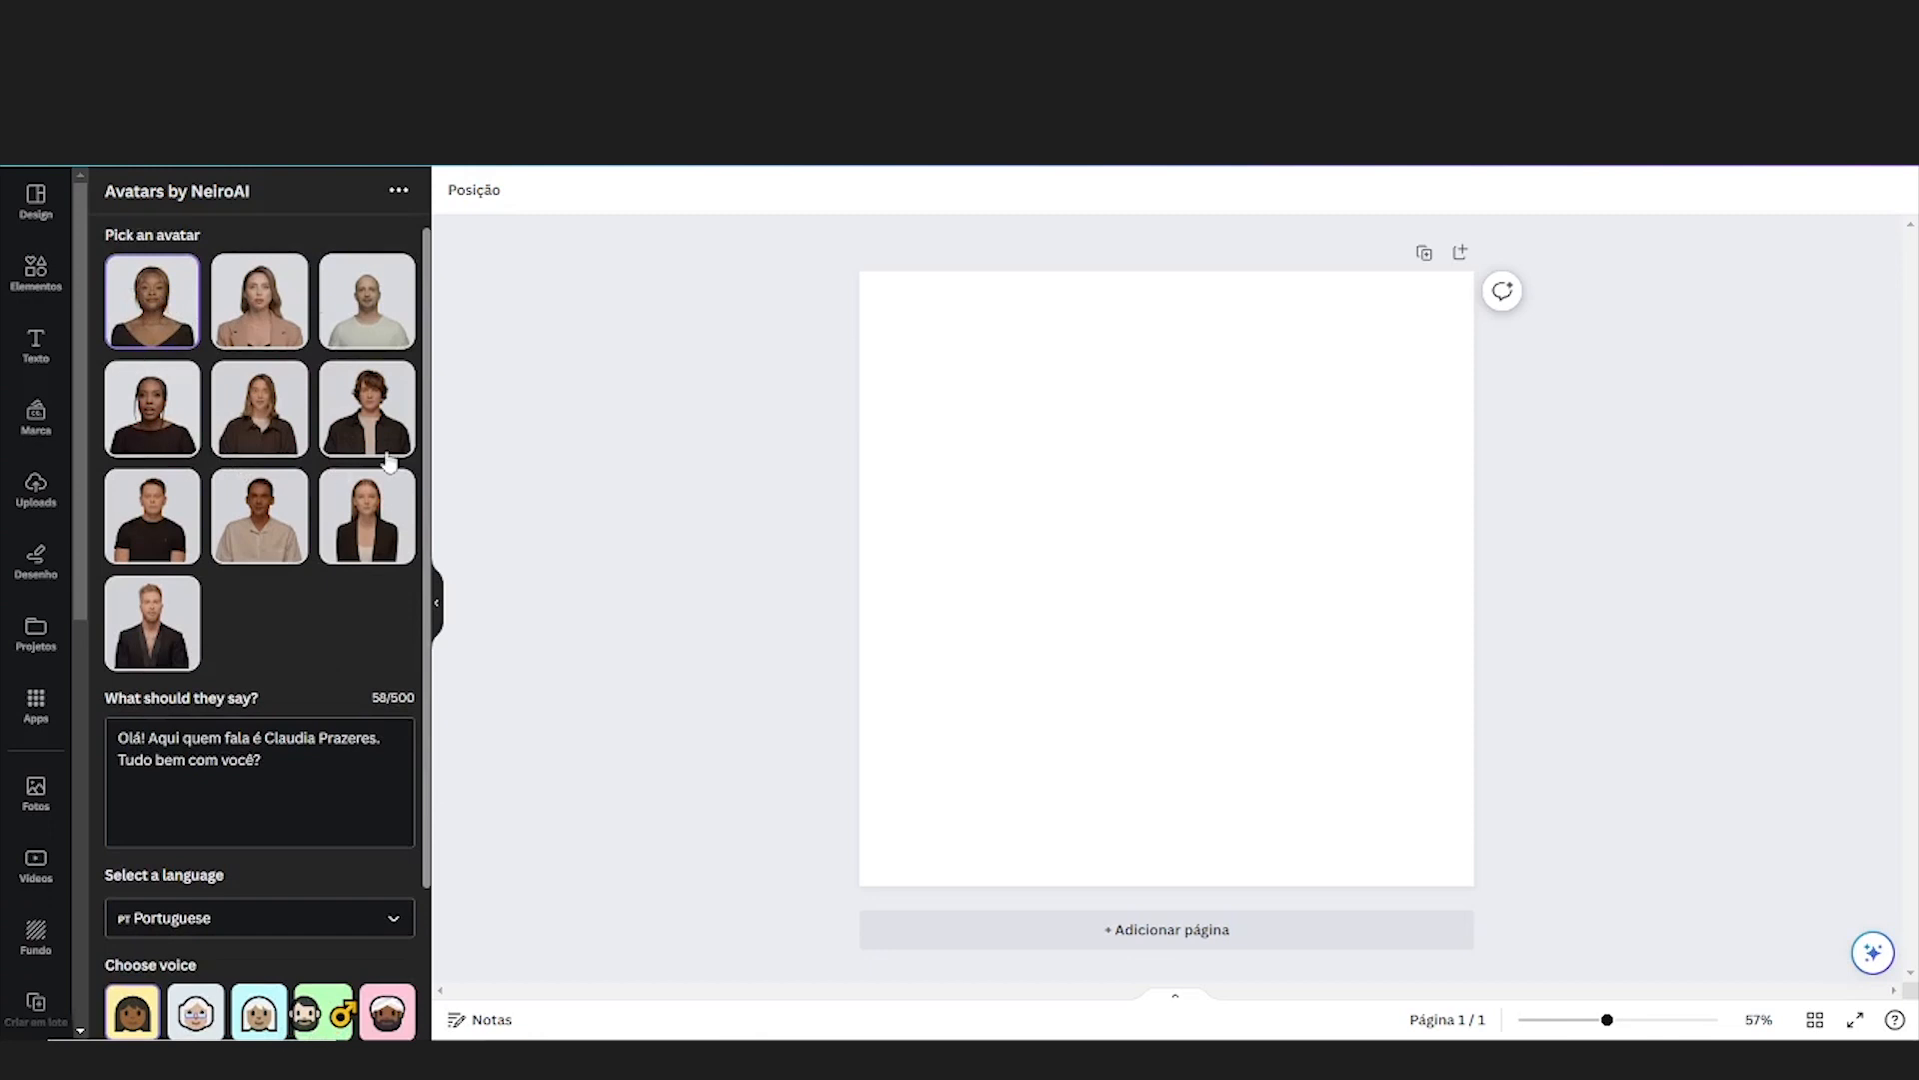
pyautogui.click(388, 518)
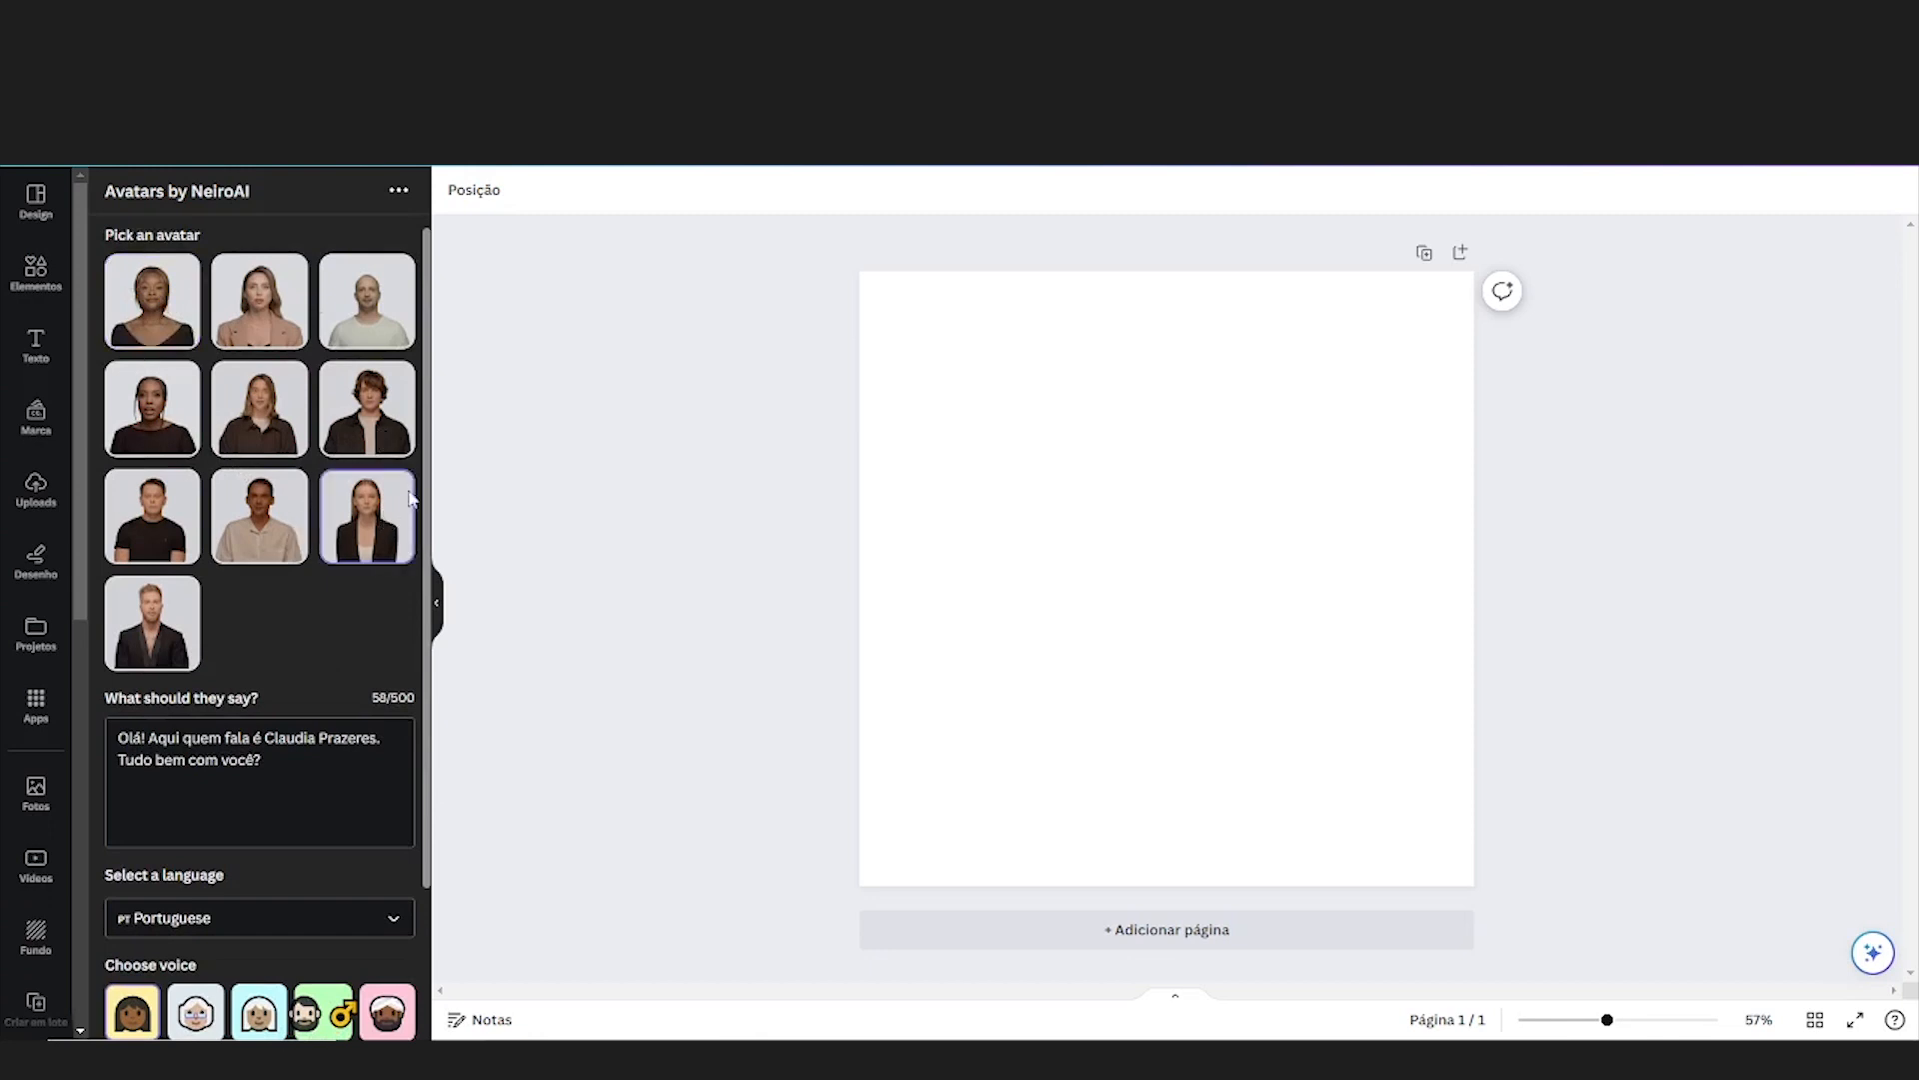
# Choose the white-haired woman voice with the light blue background and preview the speech
pyautogui.scroll(-3, 300, 600)
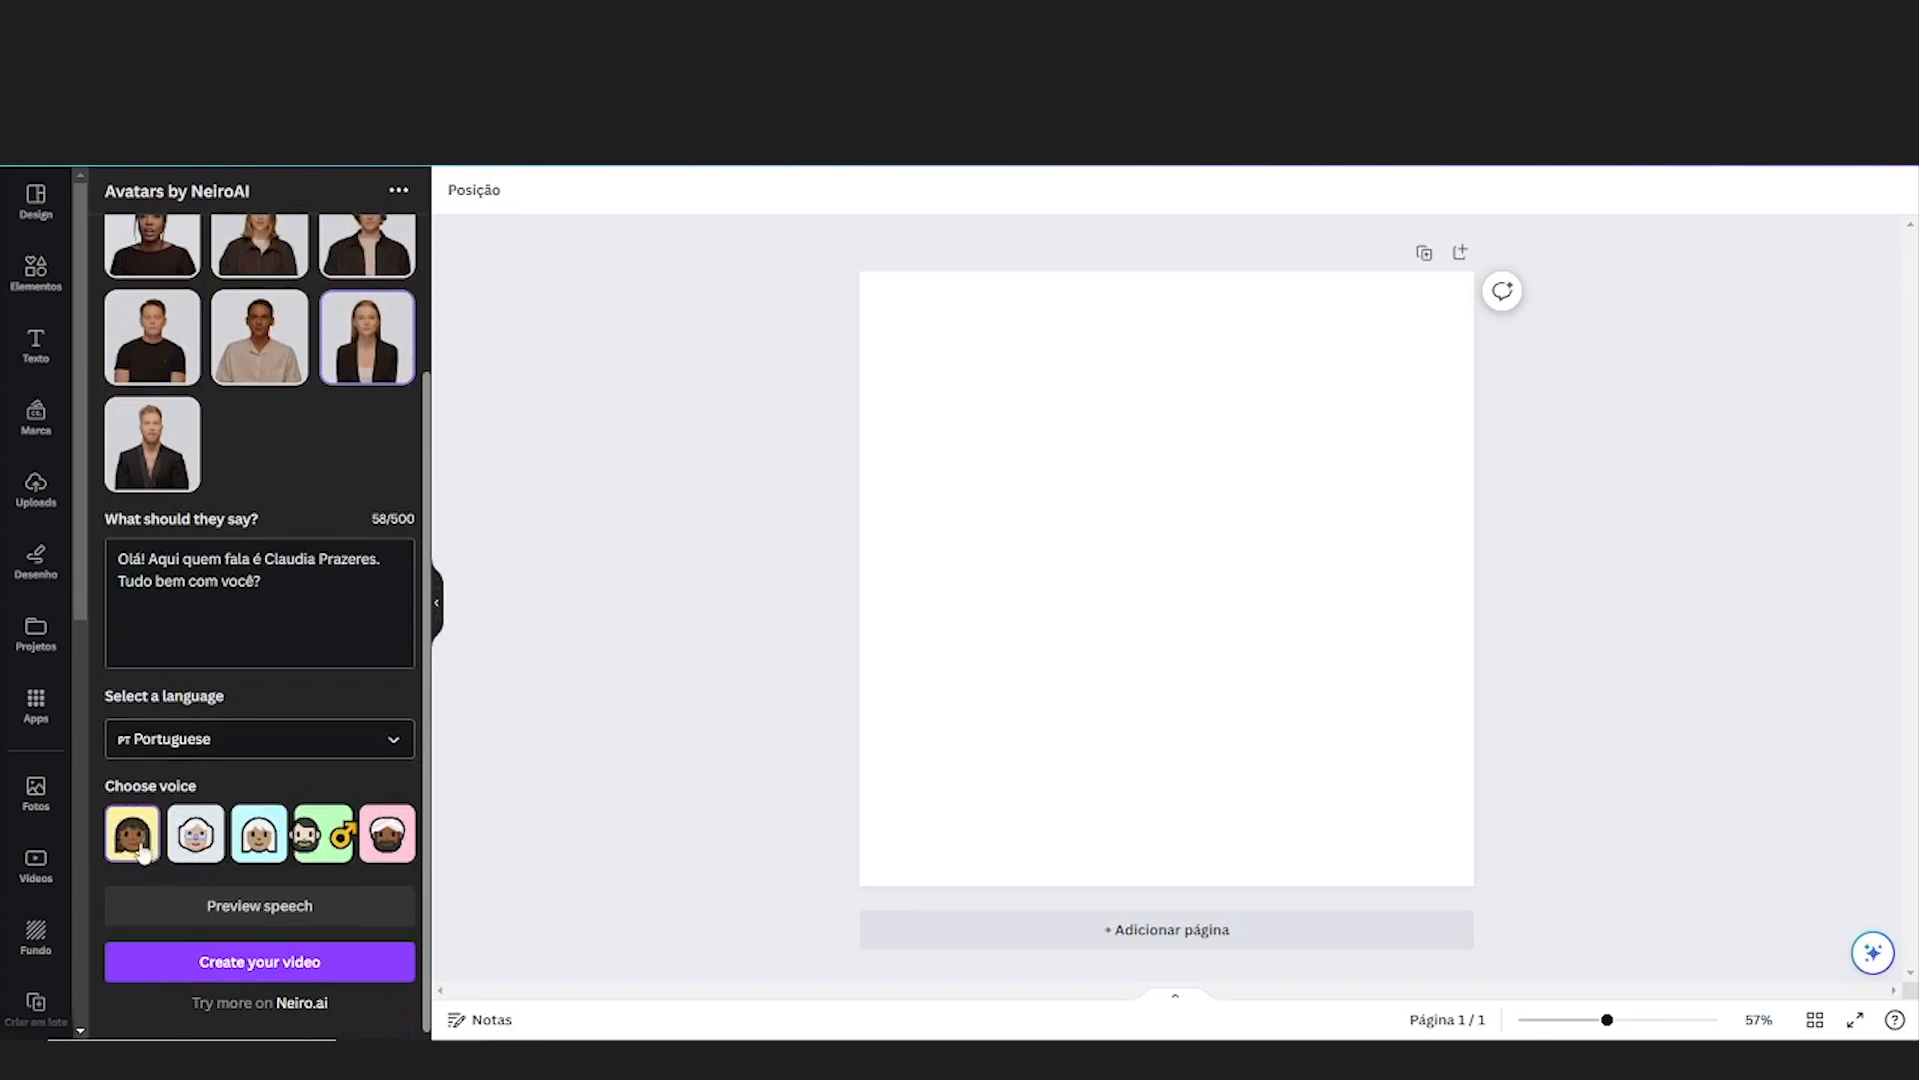
pyautogui.click(259, 840)
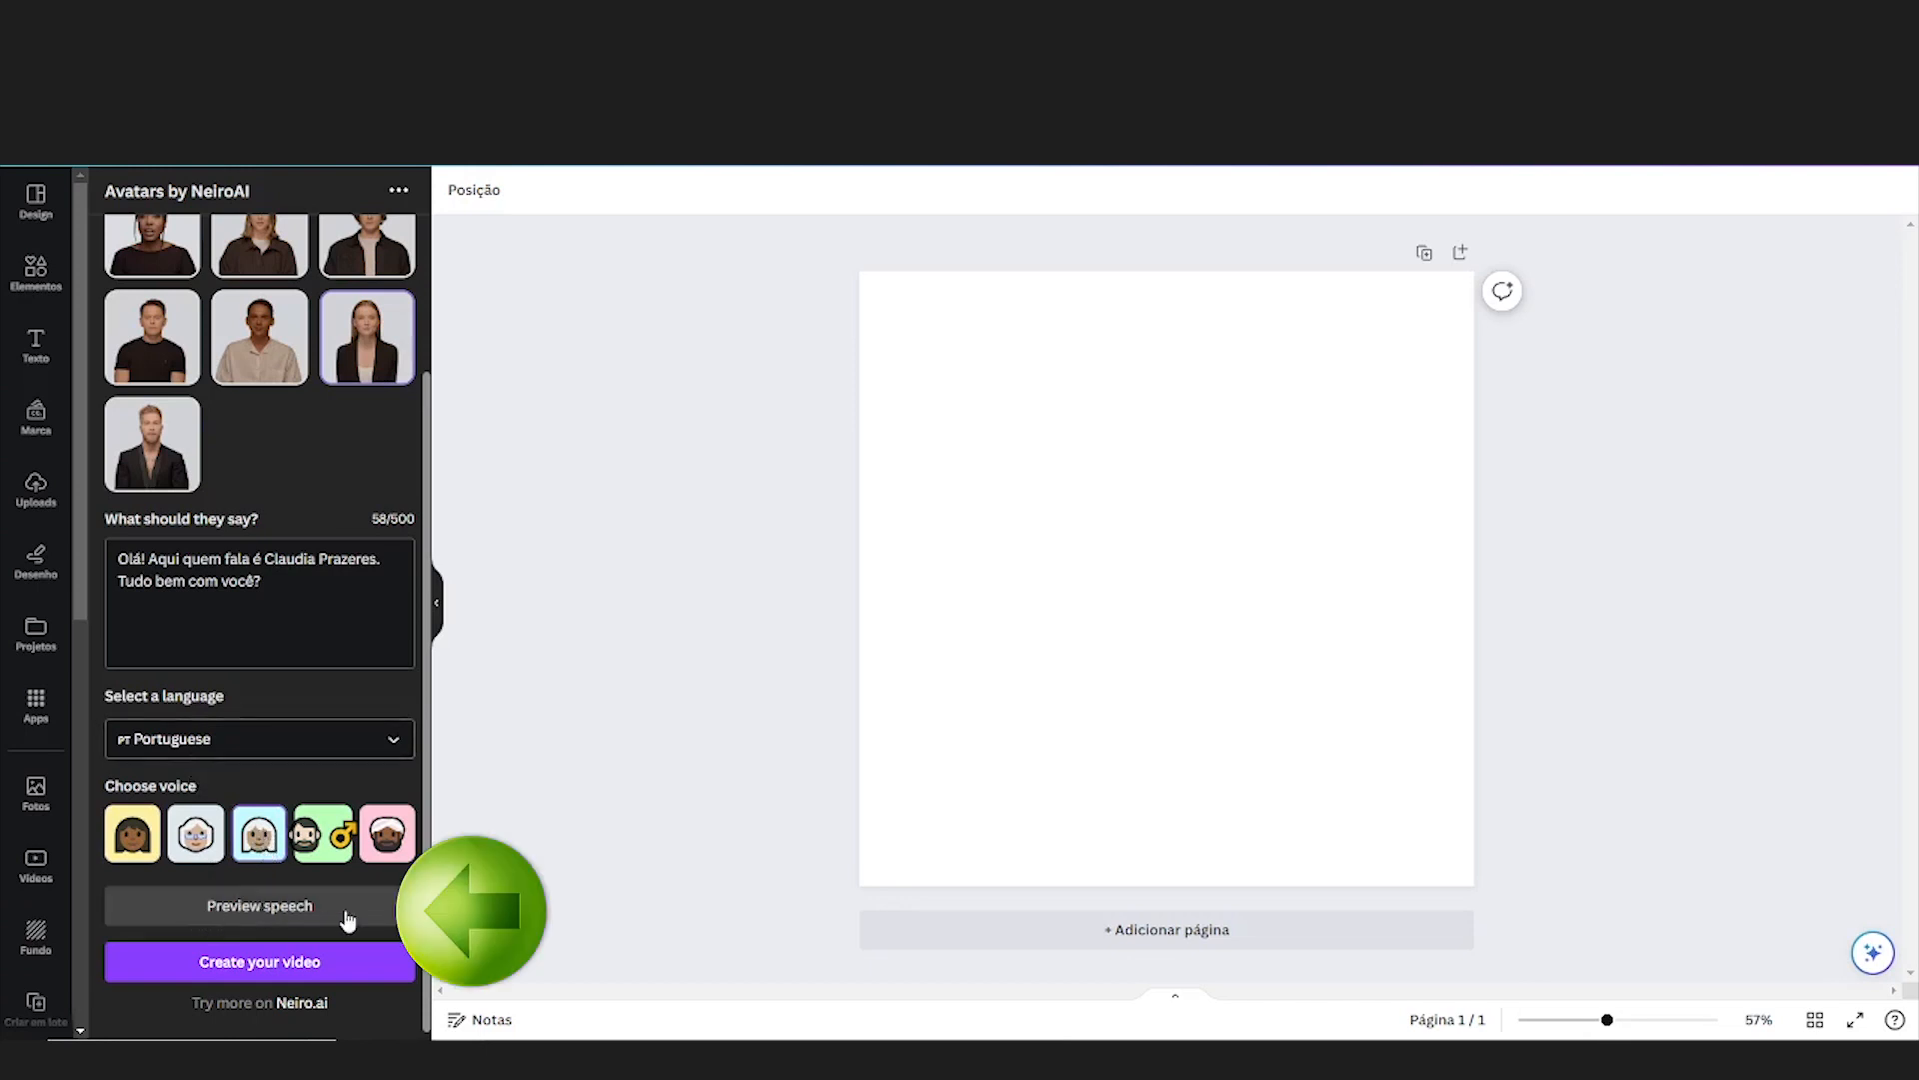
pyautogui.click(252, 911)
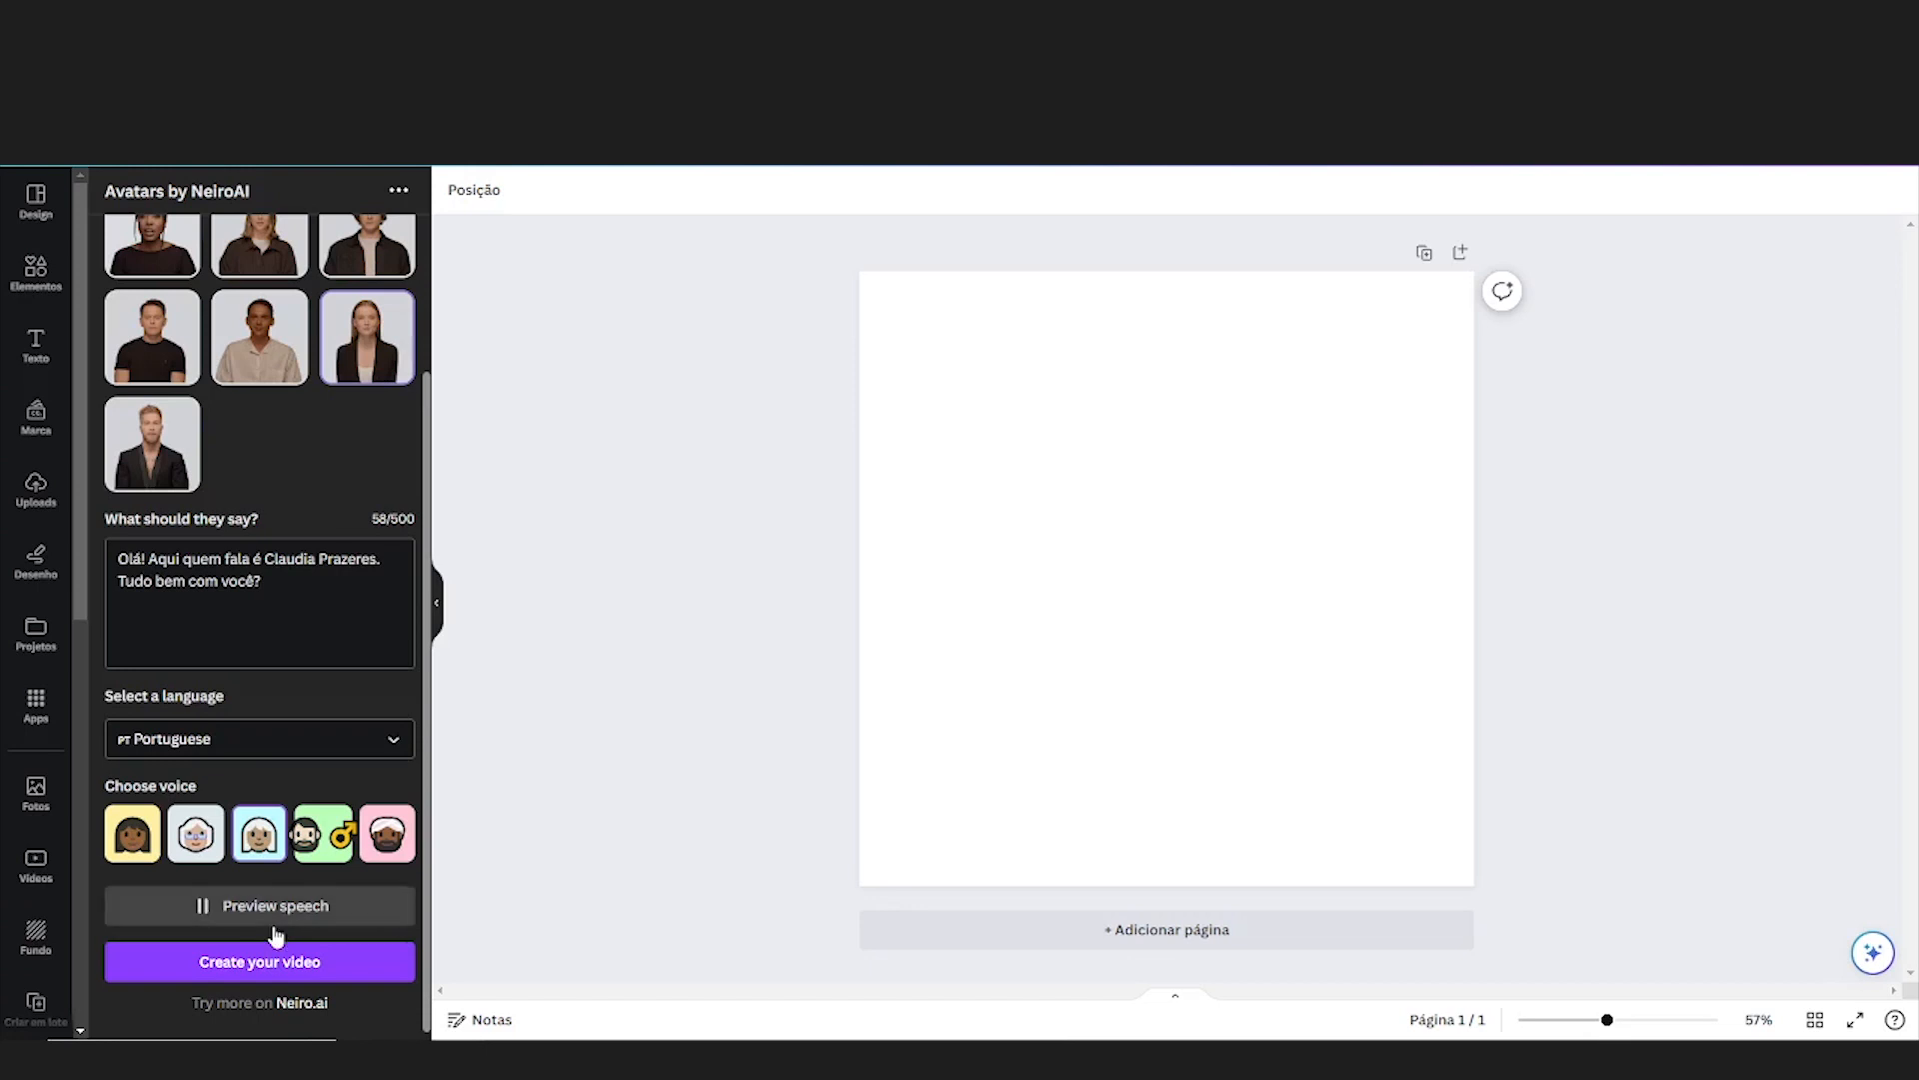
# Change the avatar to the woman in the tan blazer and preview the speech again
pyautogui.scroll(3, 270, 940)
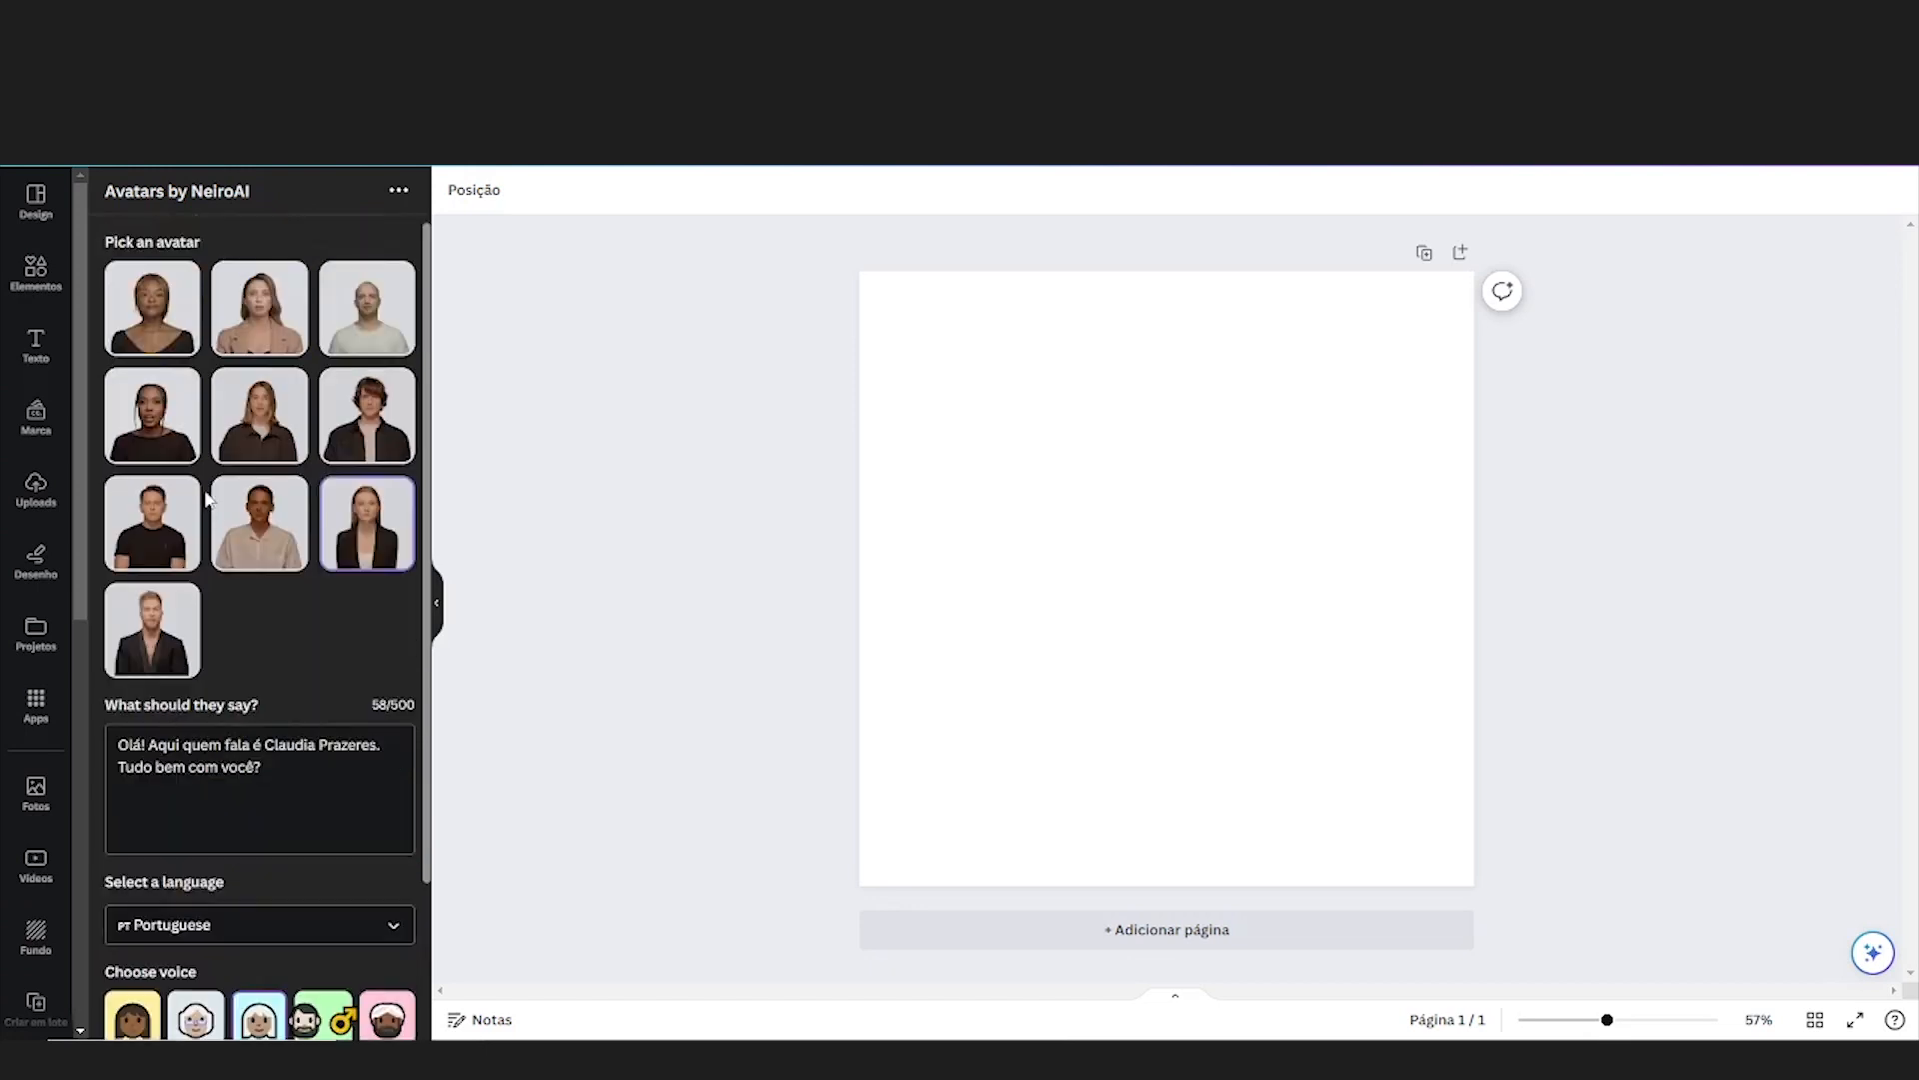
pyautogui.click(252, 311)
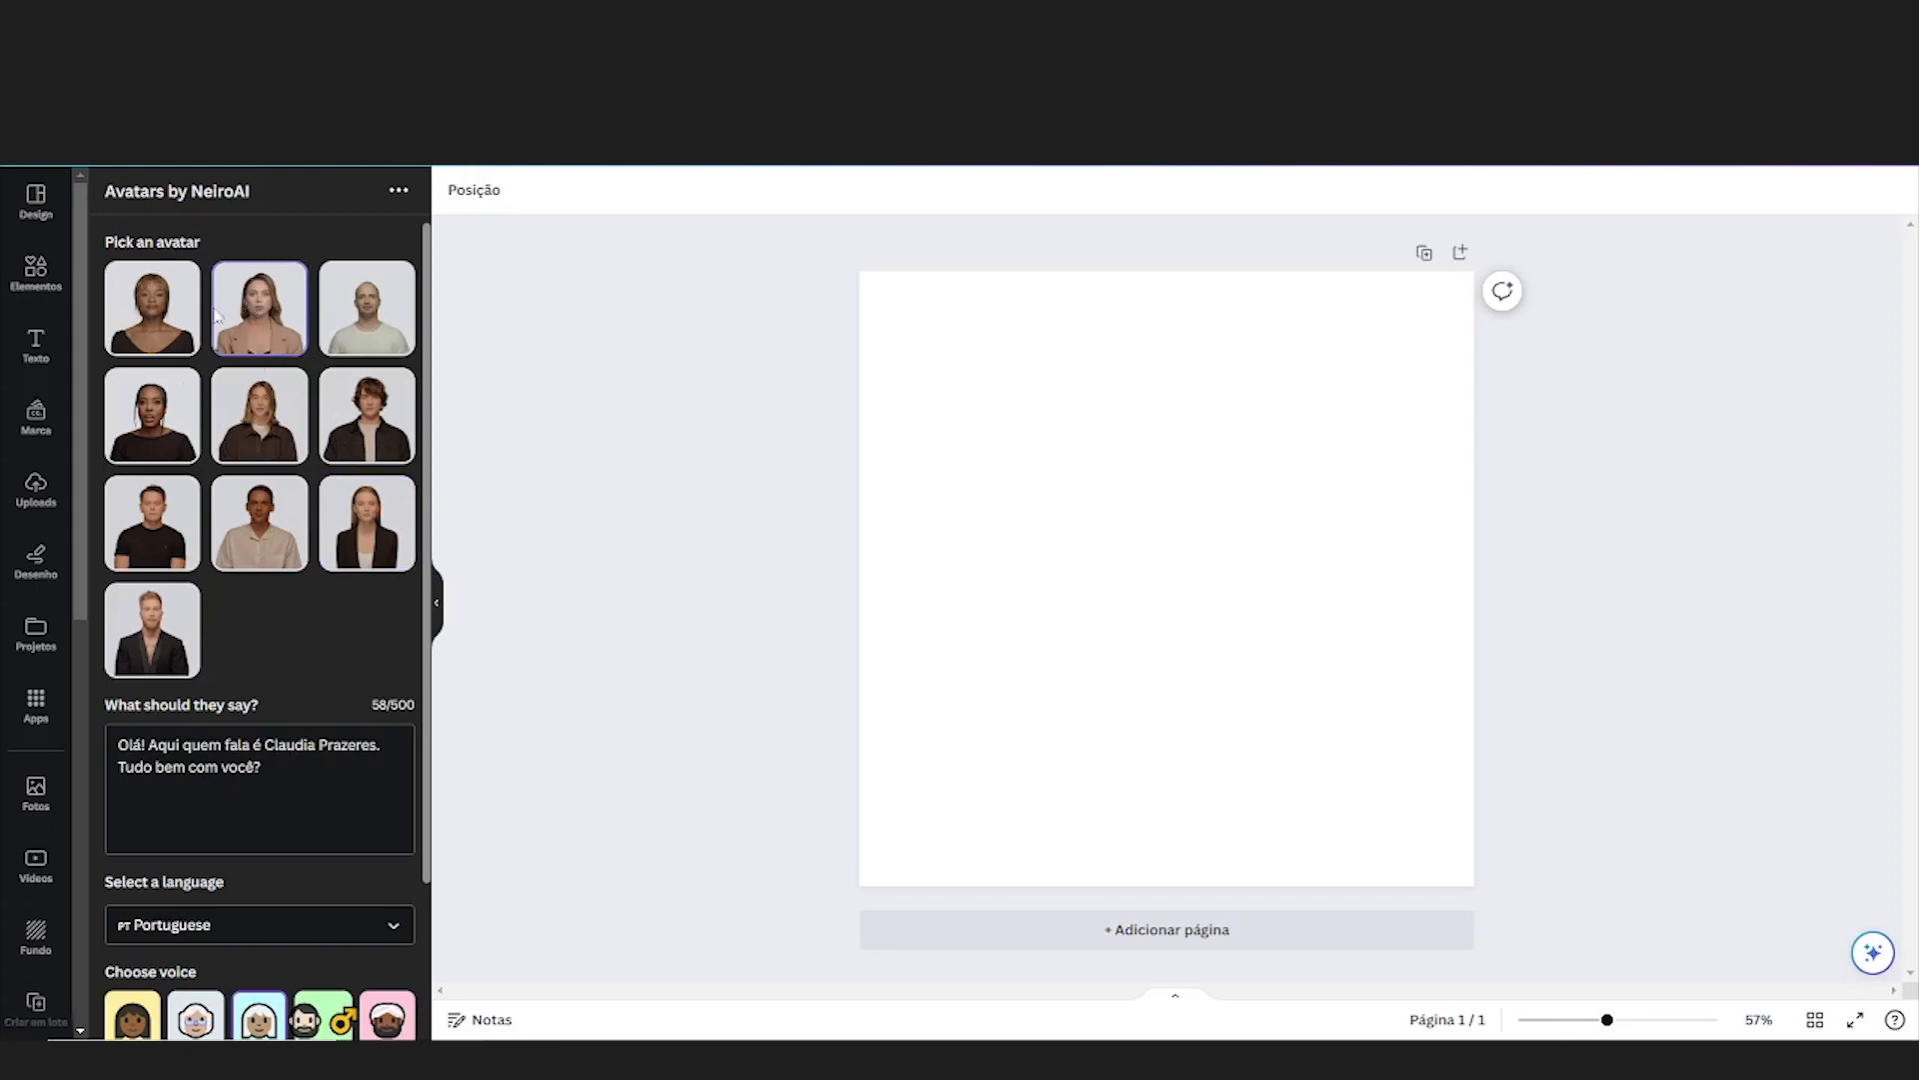
pyautogui.scroll(-2, 260, 499)
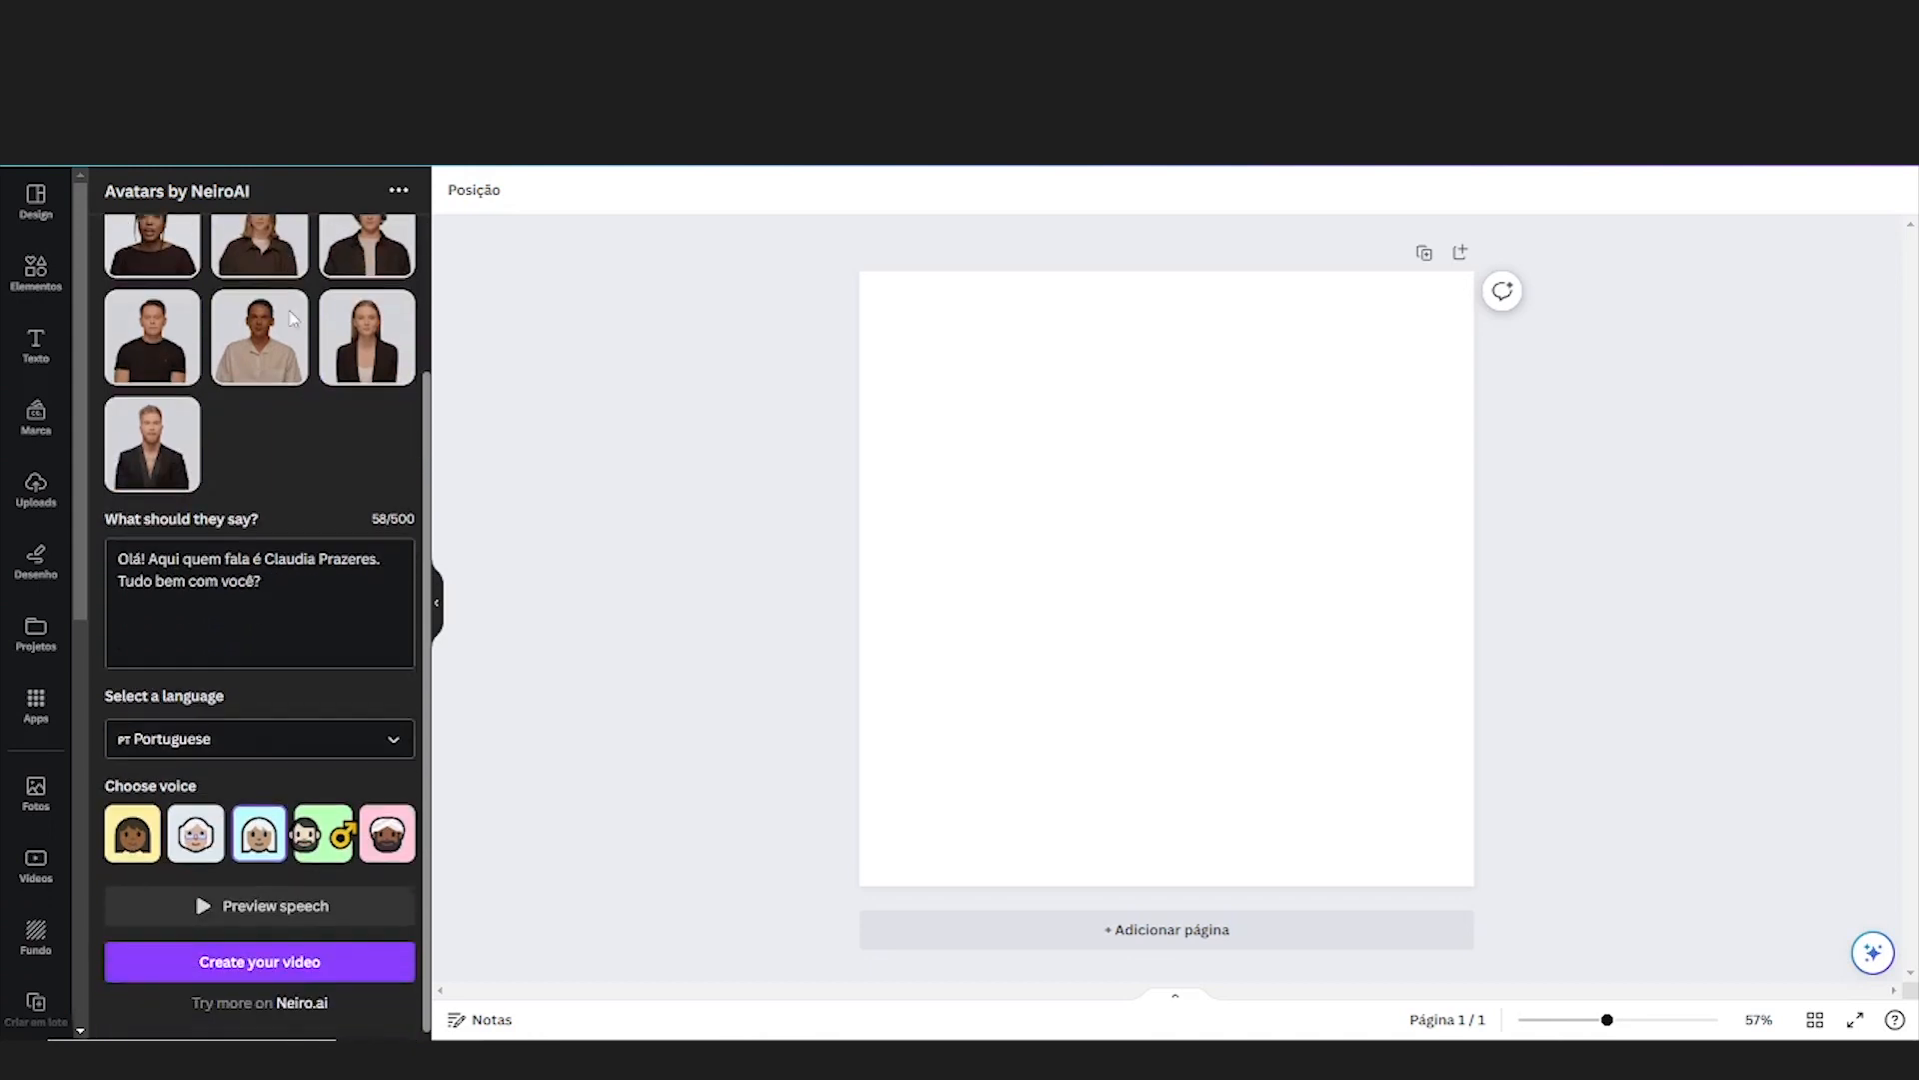
pyautogui.moveTo(261, 582); pyautogui.dragTo(107, 558)
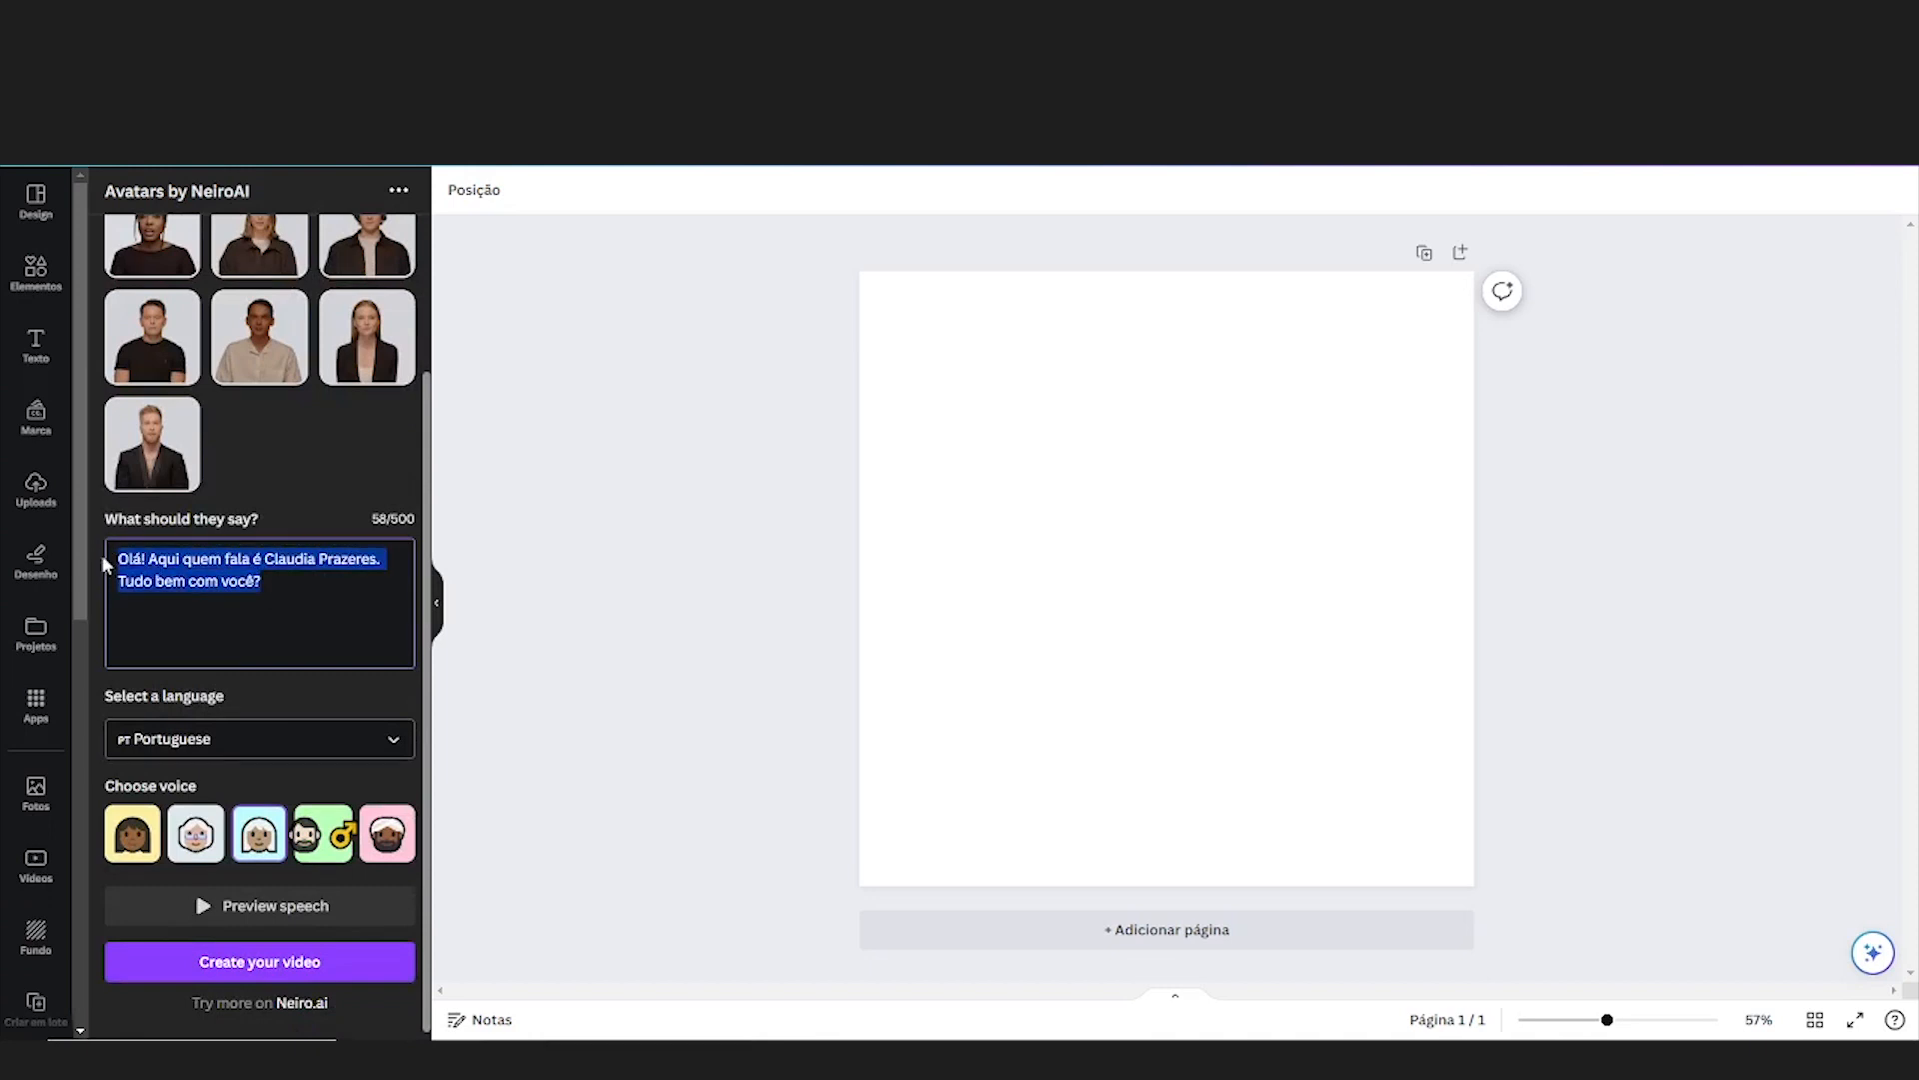
pyautogui.scroll(2, 240, 485)
pyautogui.click(268, 307)
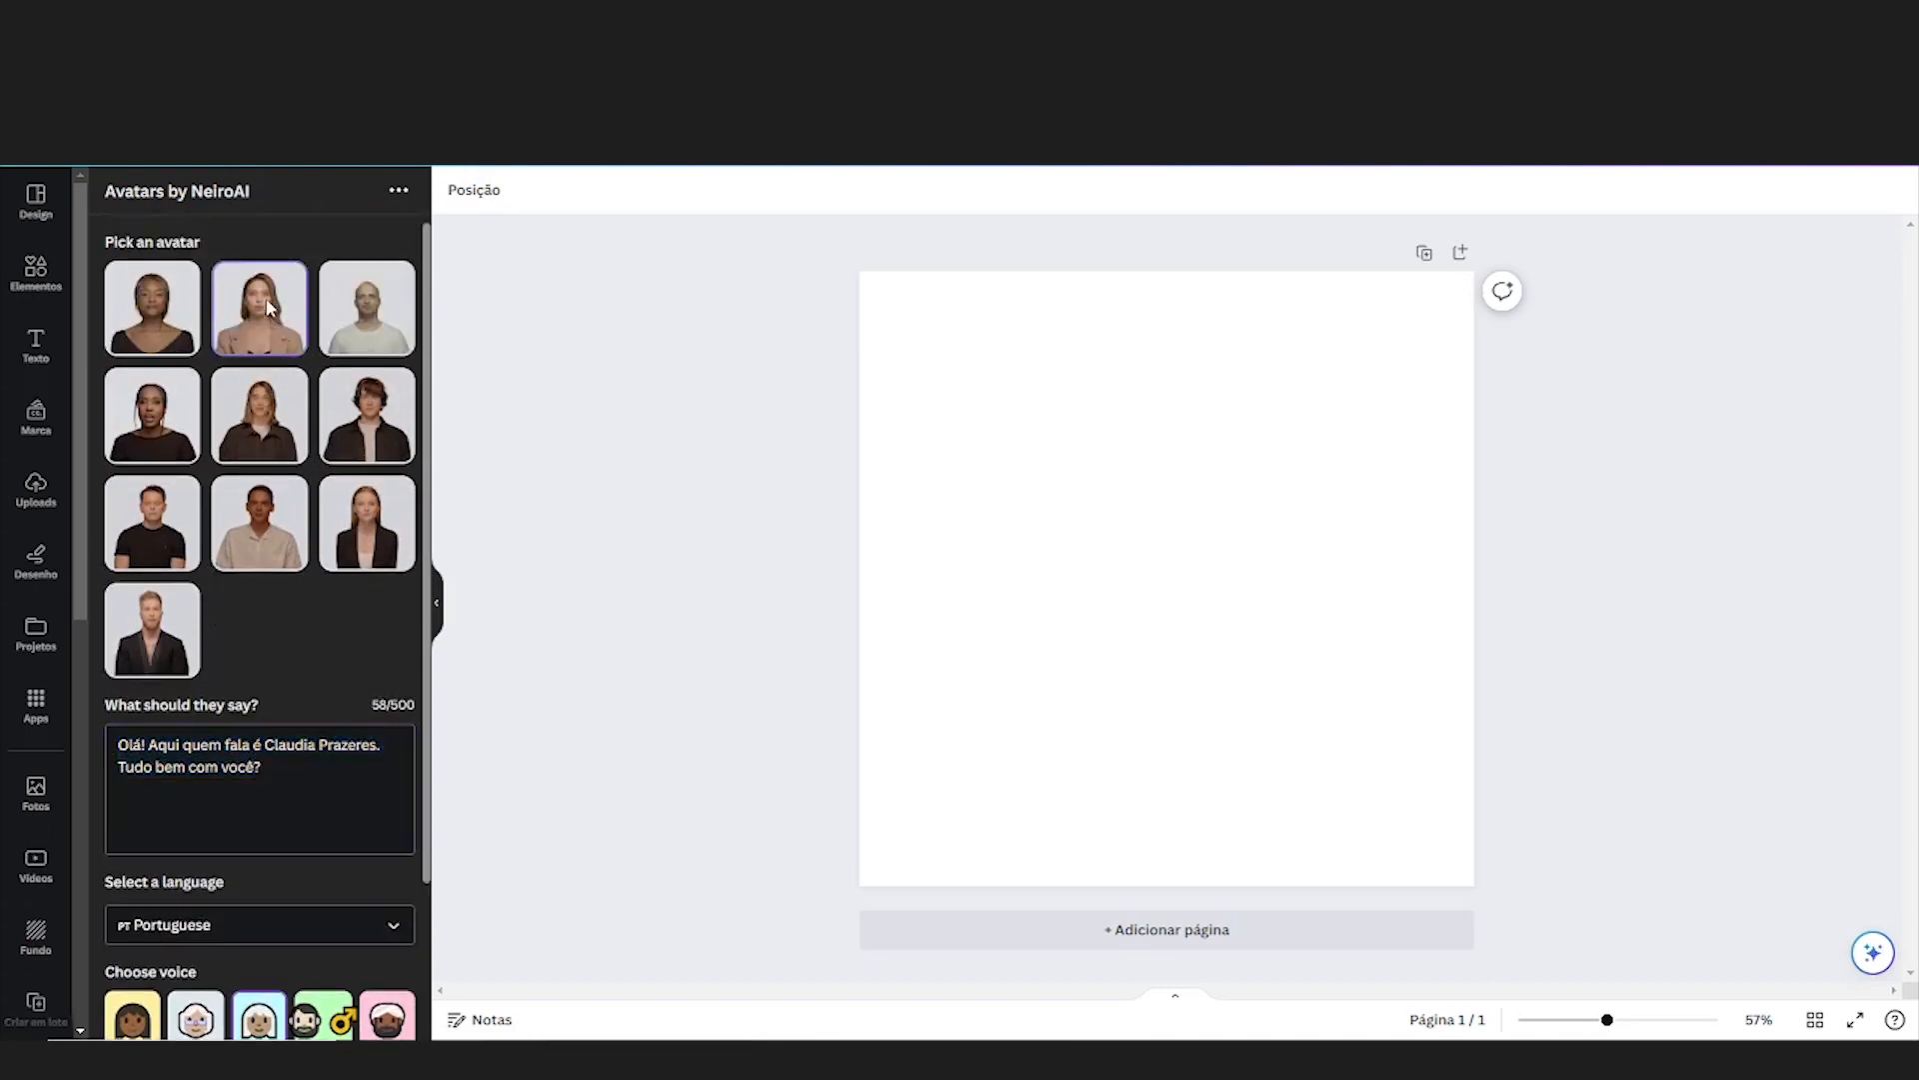
pyautogui.scroll(-2, 330, 600)
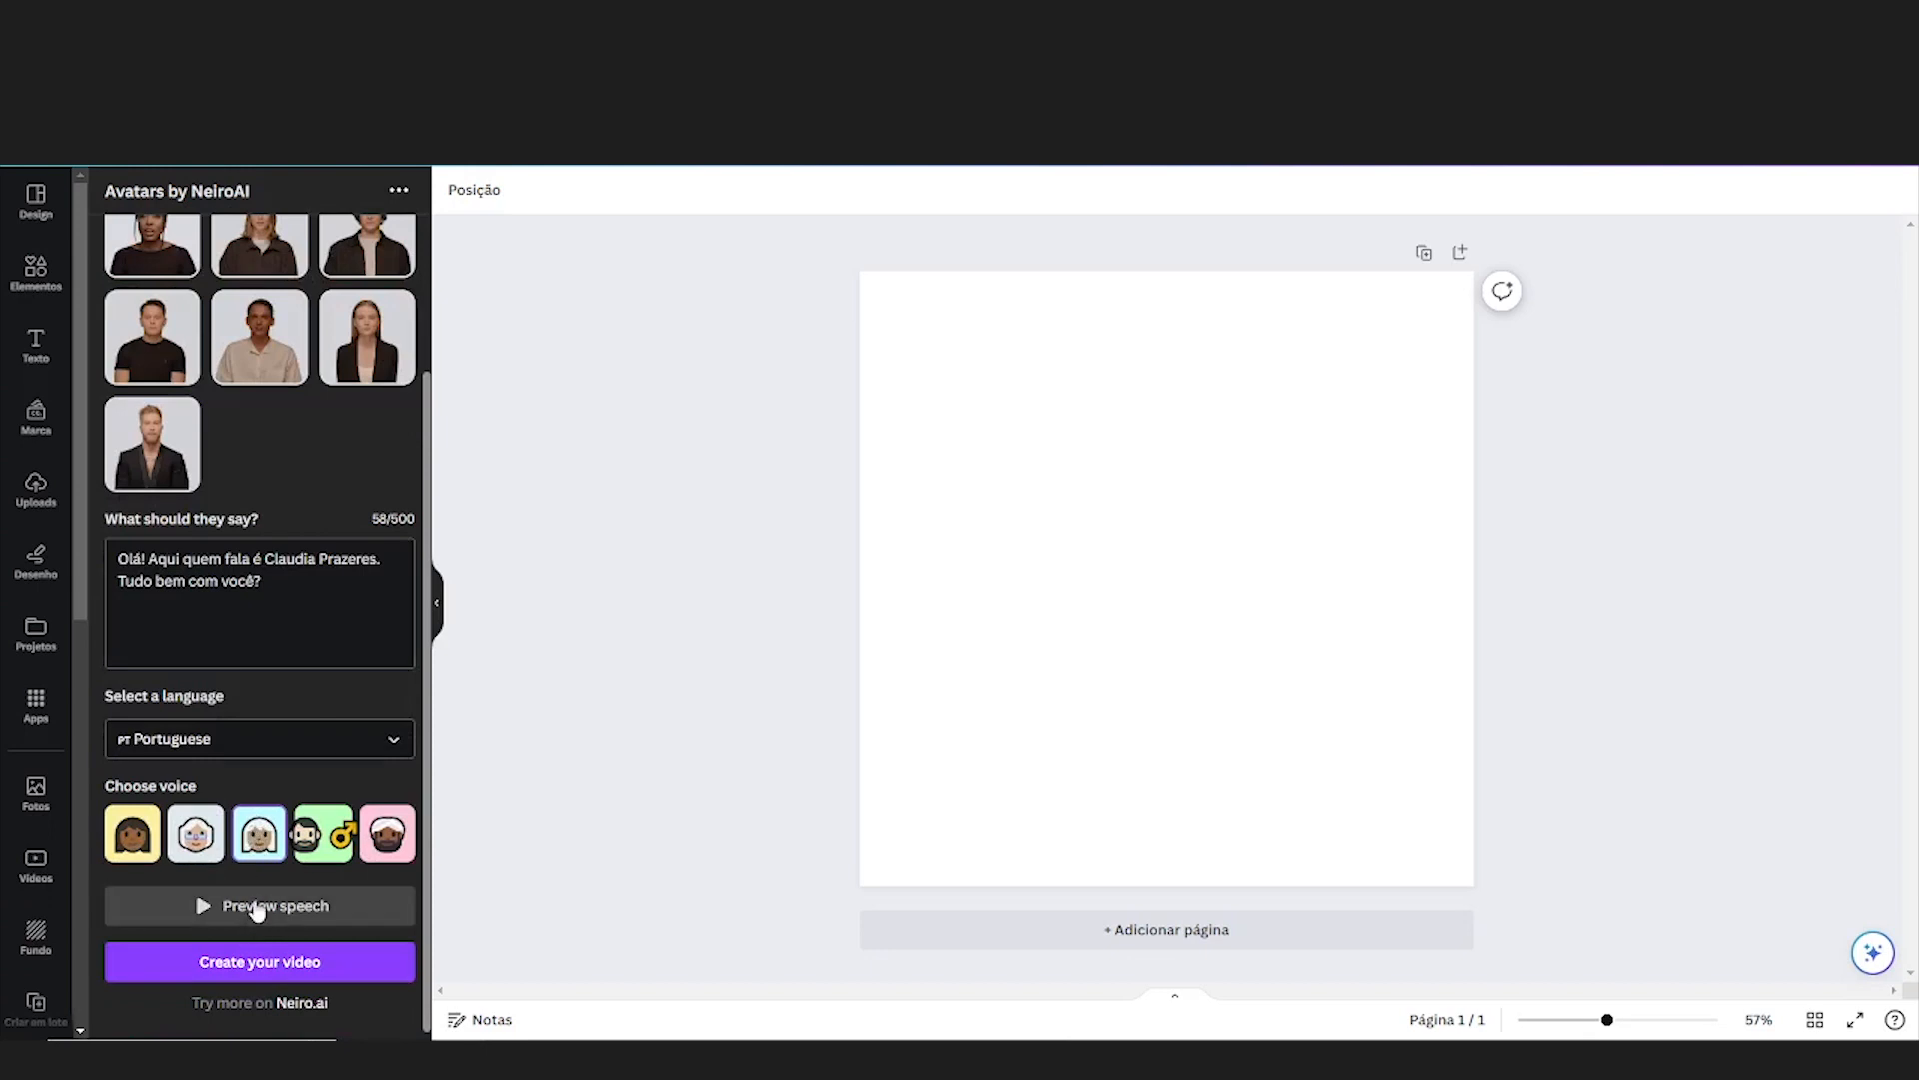
pyautogui.click(255, 908)
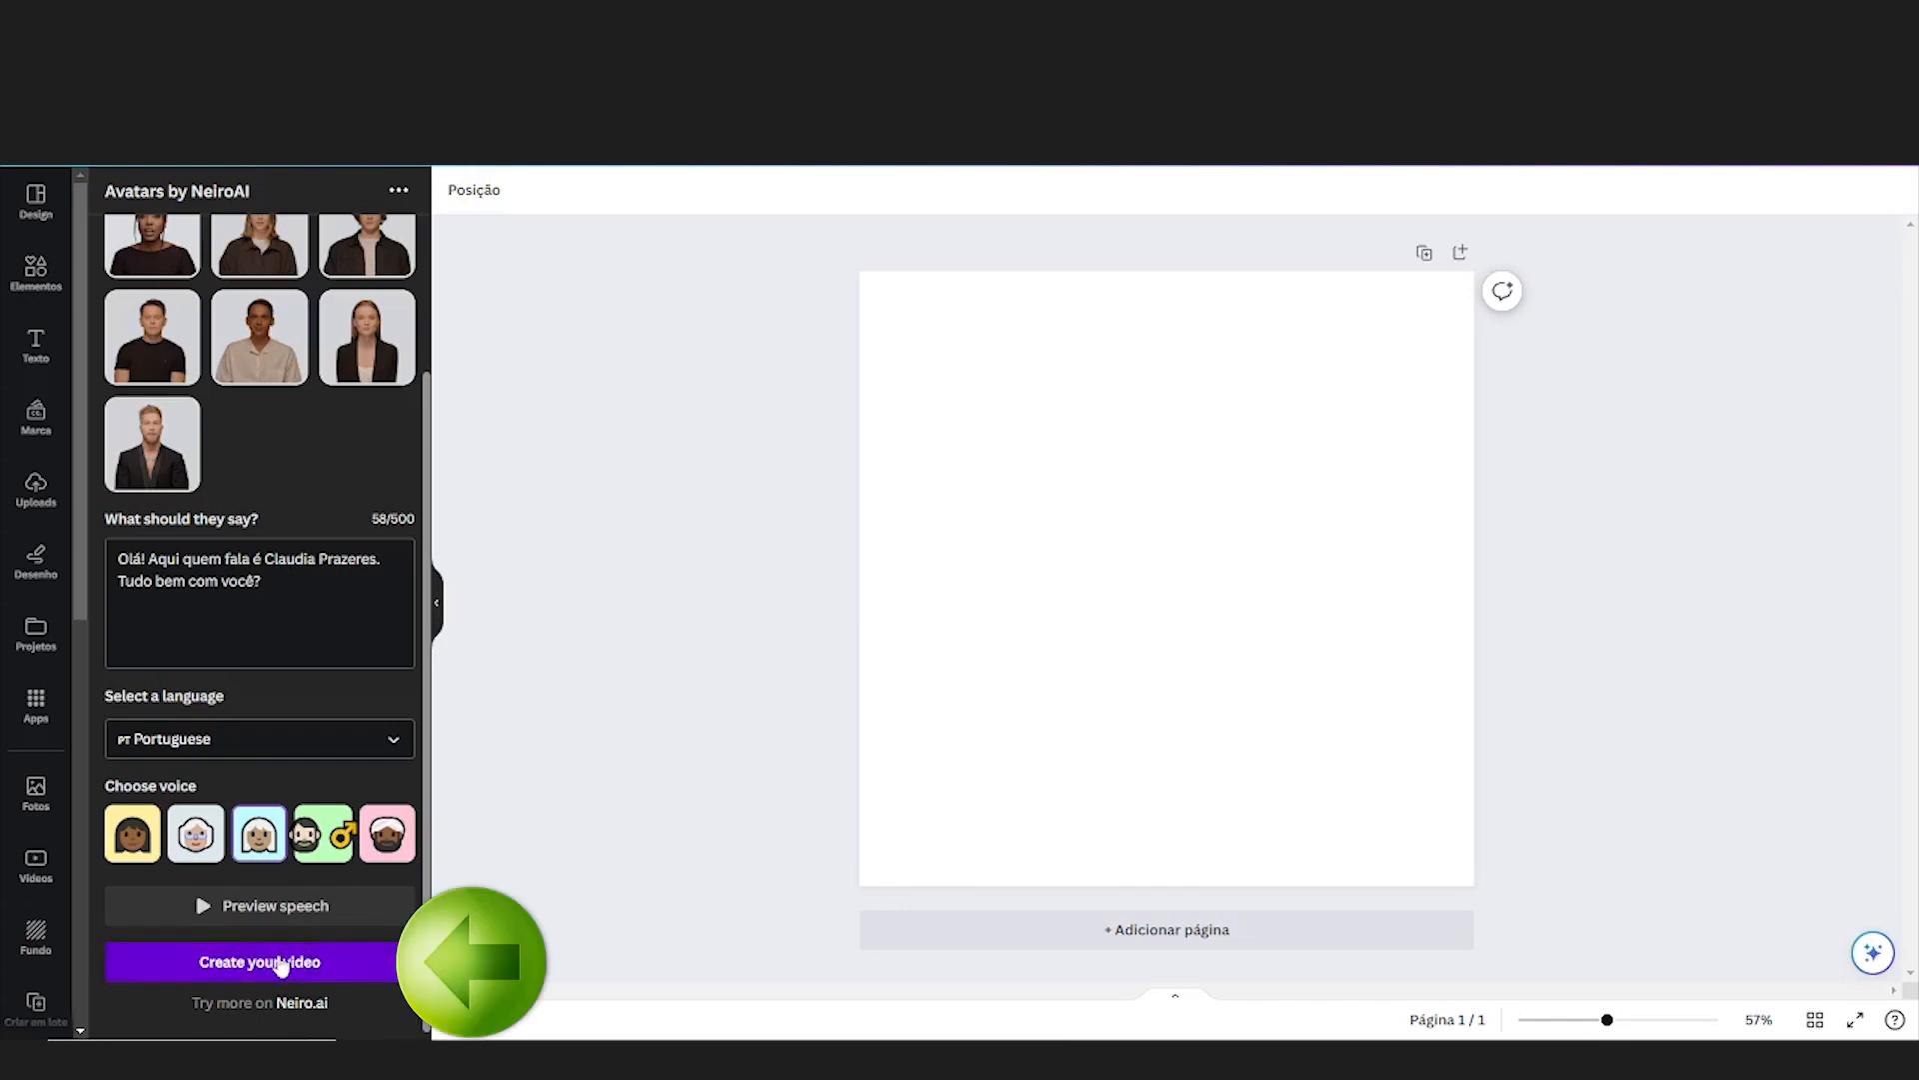
# Create the avatar video and enlarge it on the page to span the full page width
pyautogui.click(281, 961)
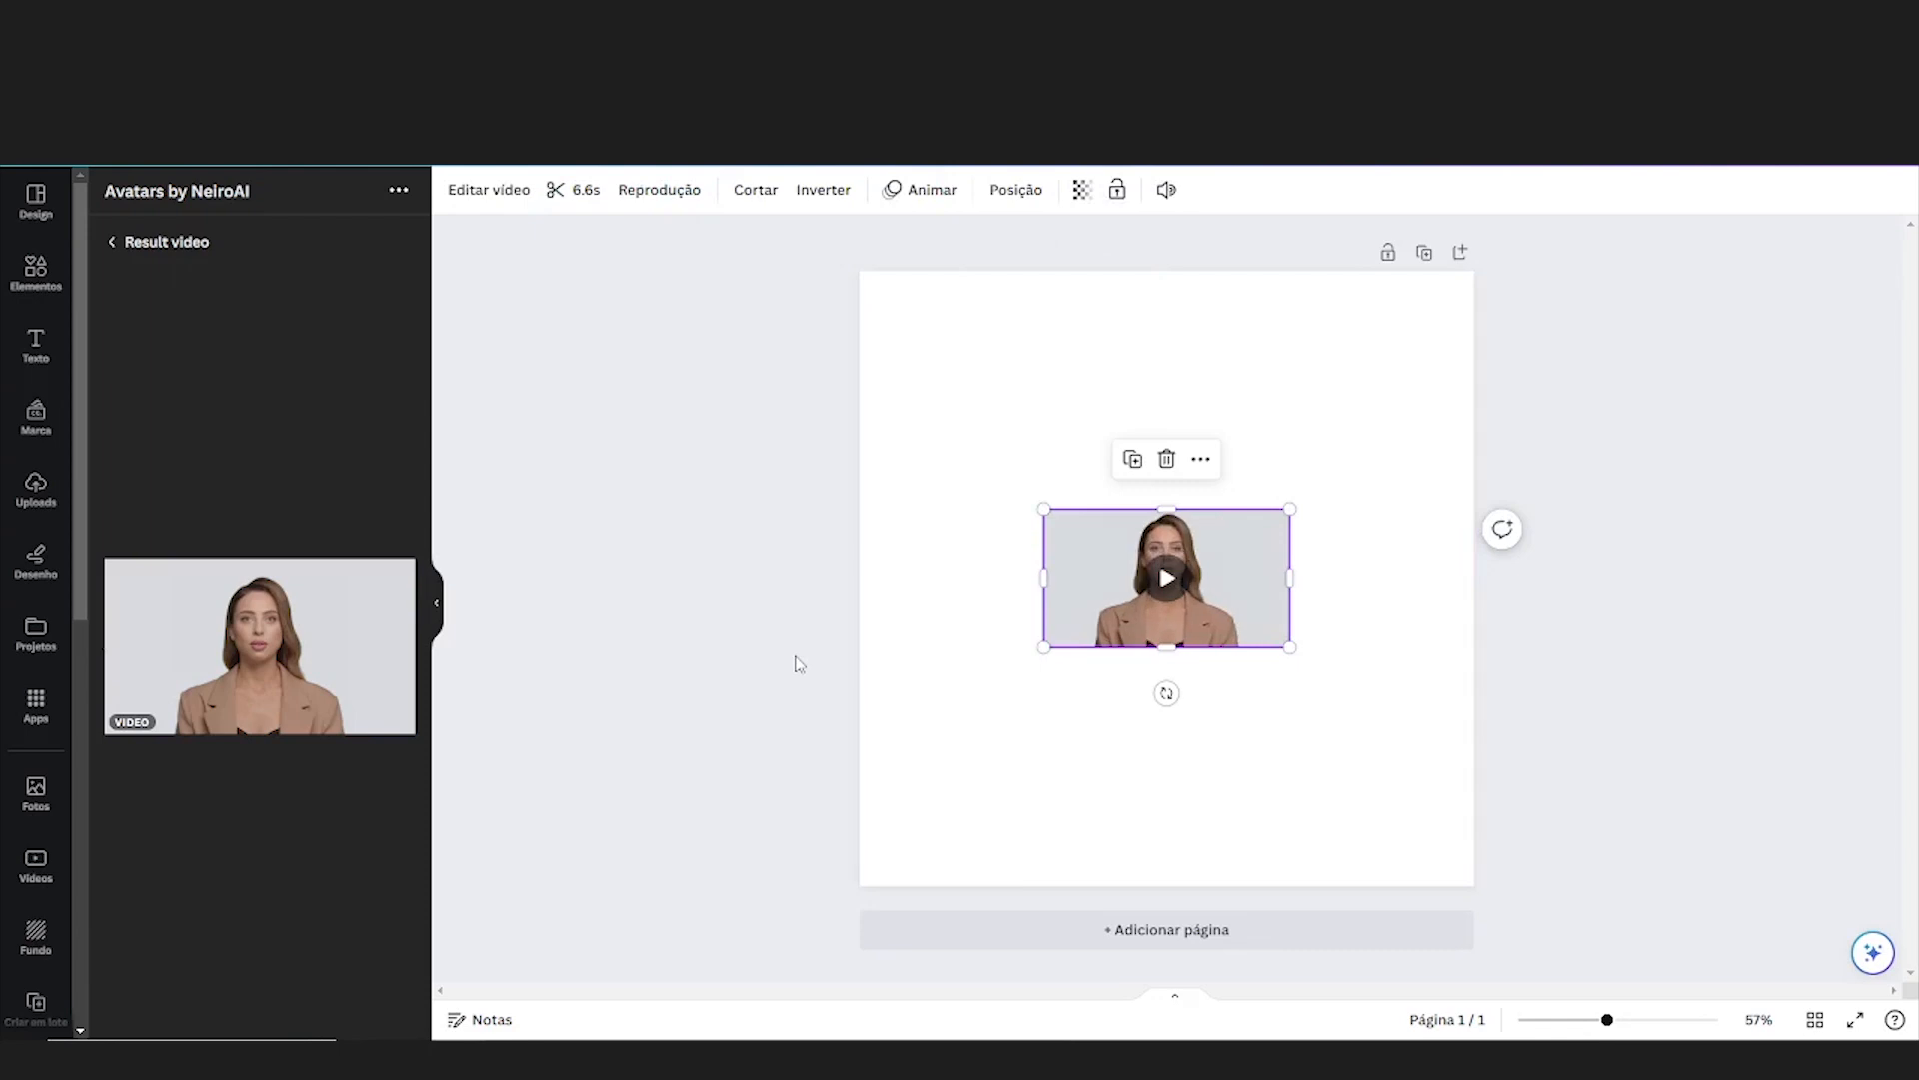
pyautogui.moveTo(1044, 510); pyautogui.dragTo(859, 405)
pyautogui.moveTo(1293, 649); pyautogui.dragTo(1458, 785)
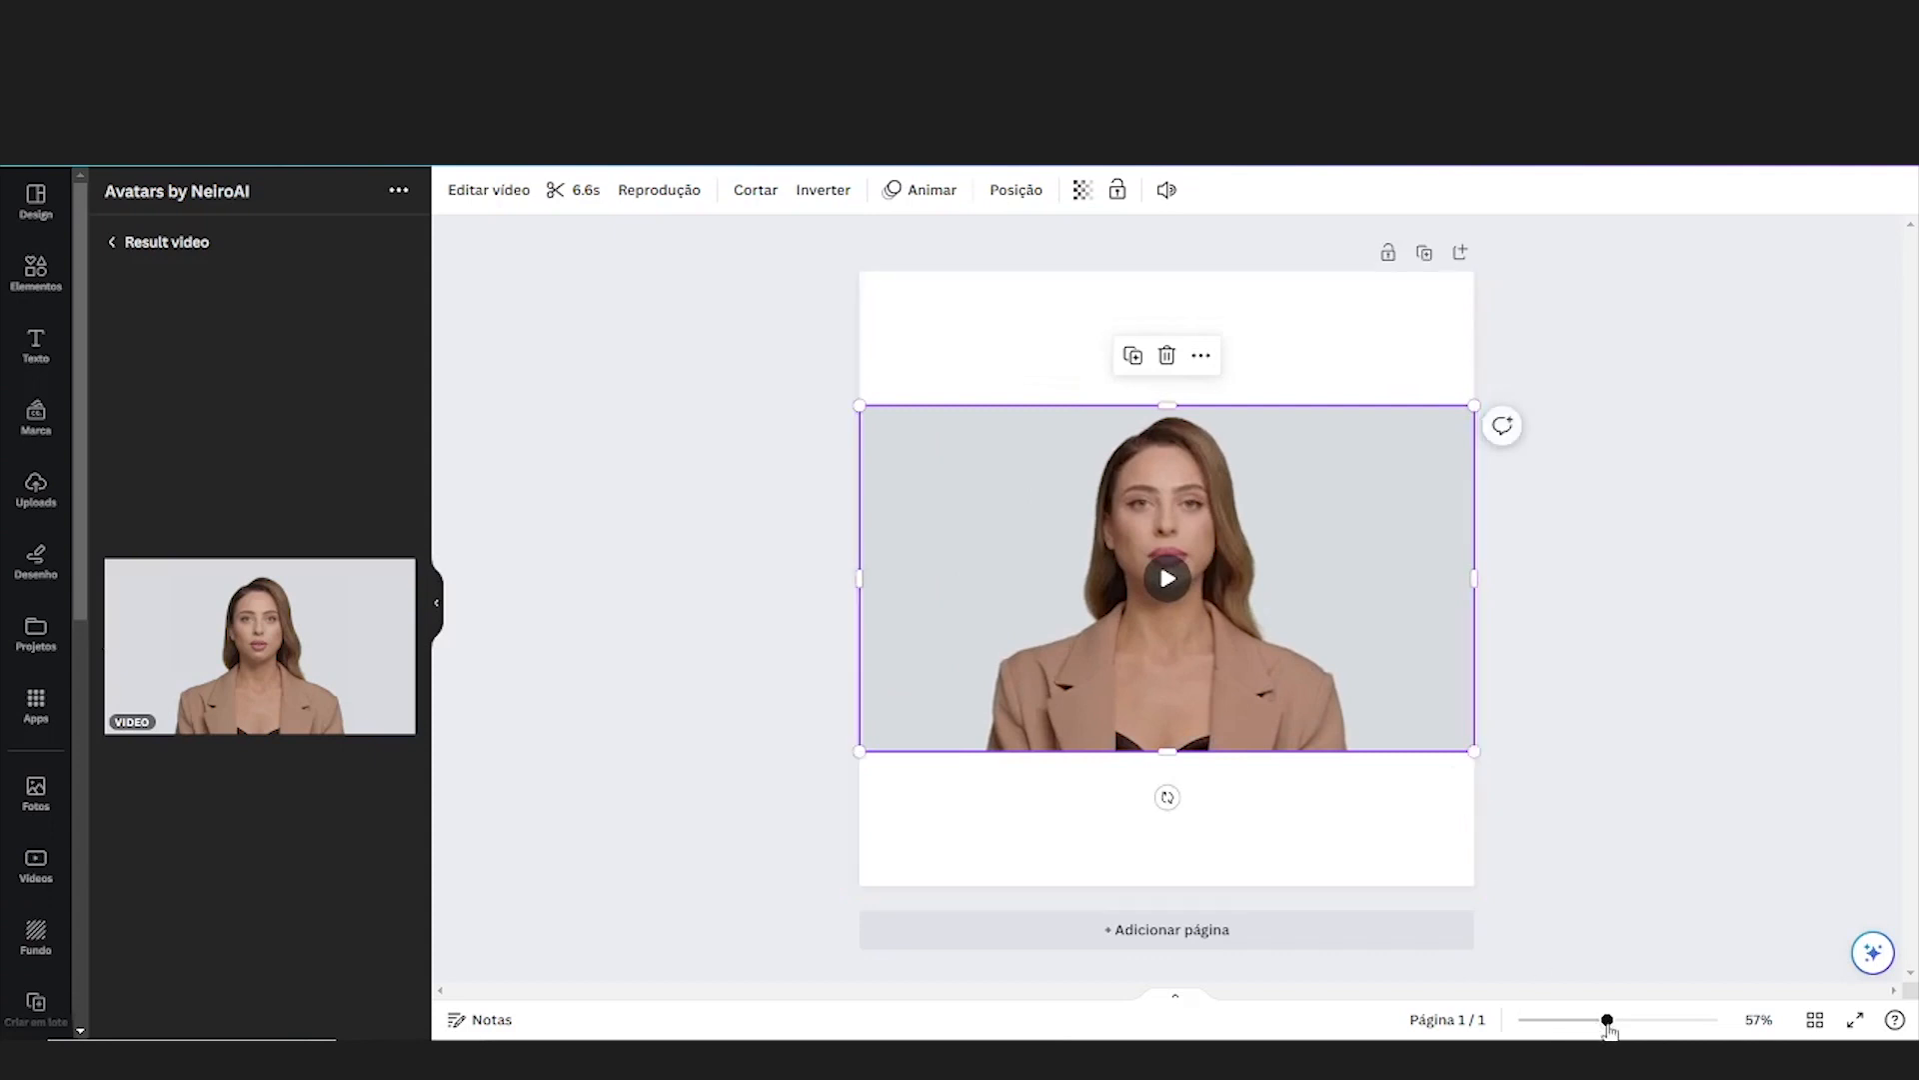
# Play the woman's avatar video on the page and delete it from the design
pyautogui.moveTo(1607, 1020); pyautogui.dragTo(1646, 1020)
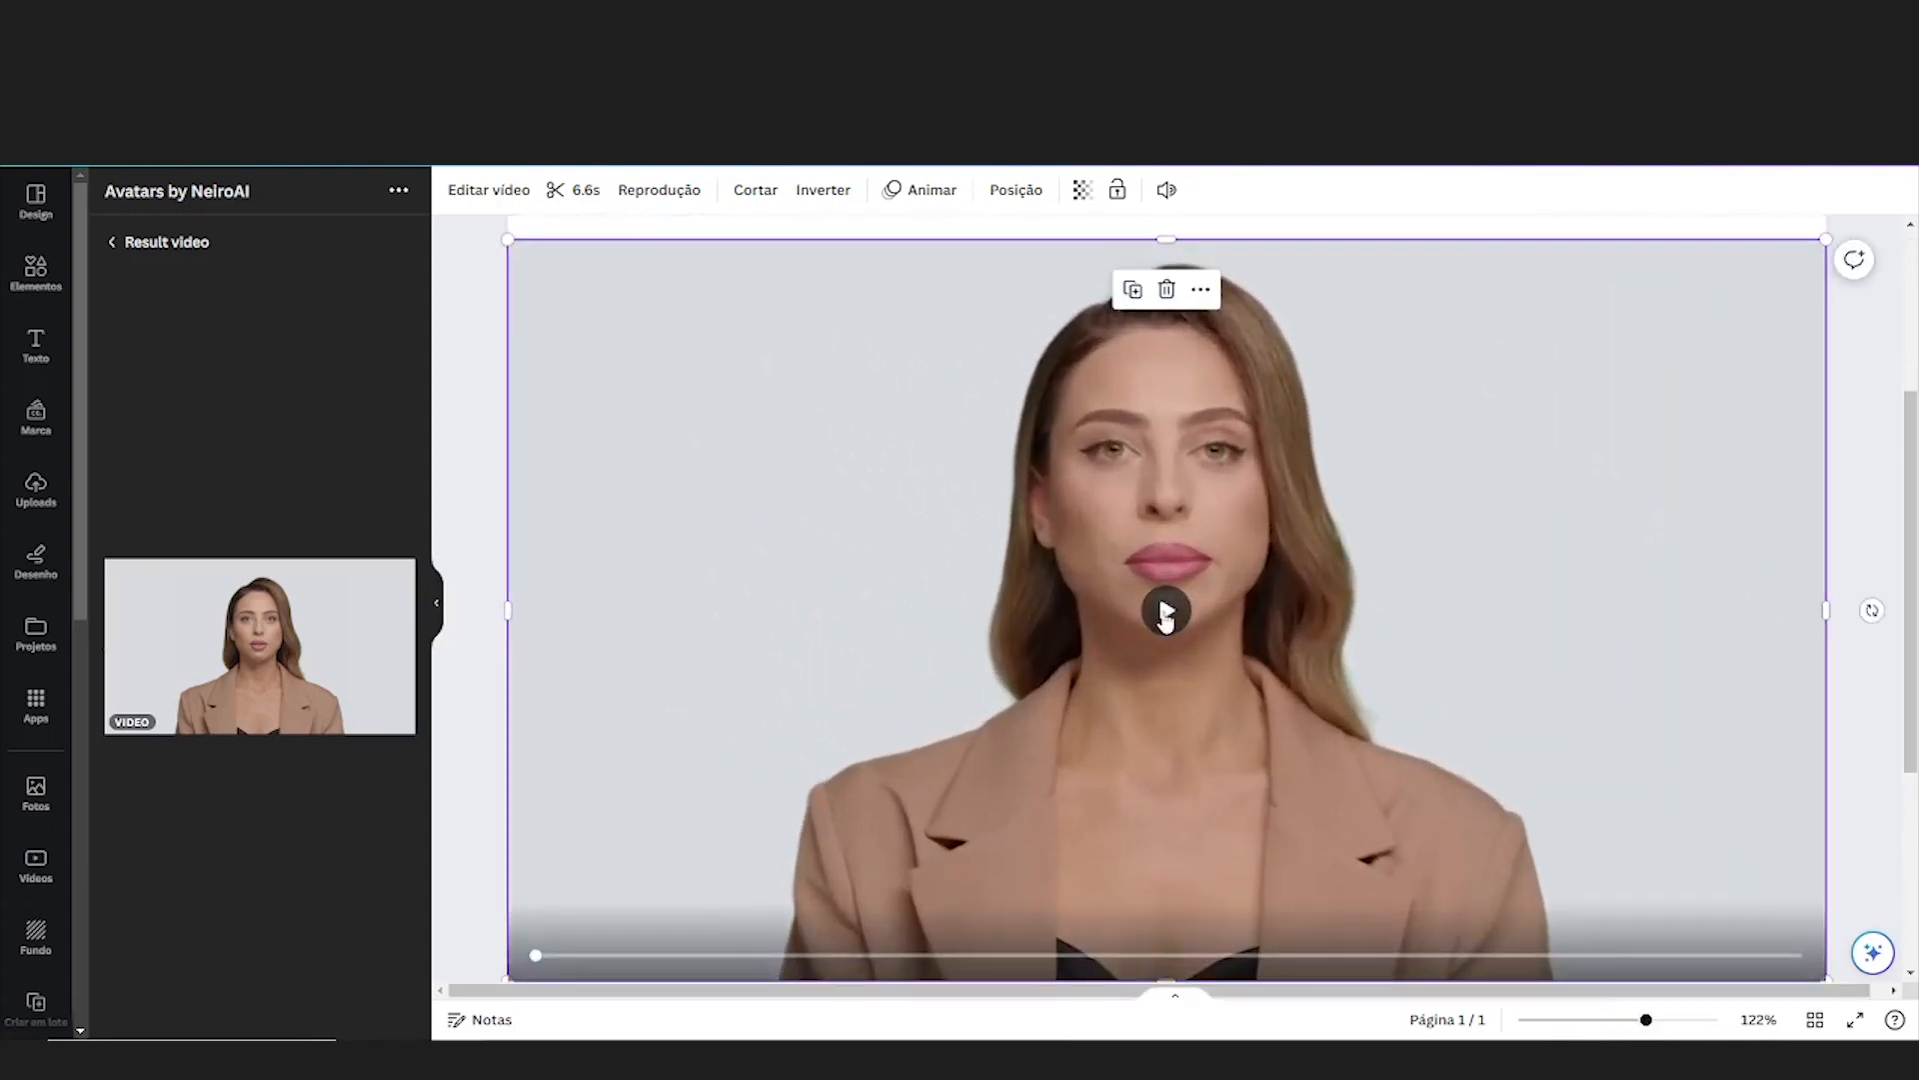
pyautogui.click(1165, 612)
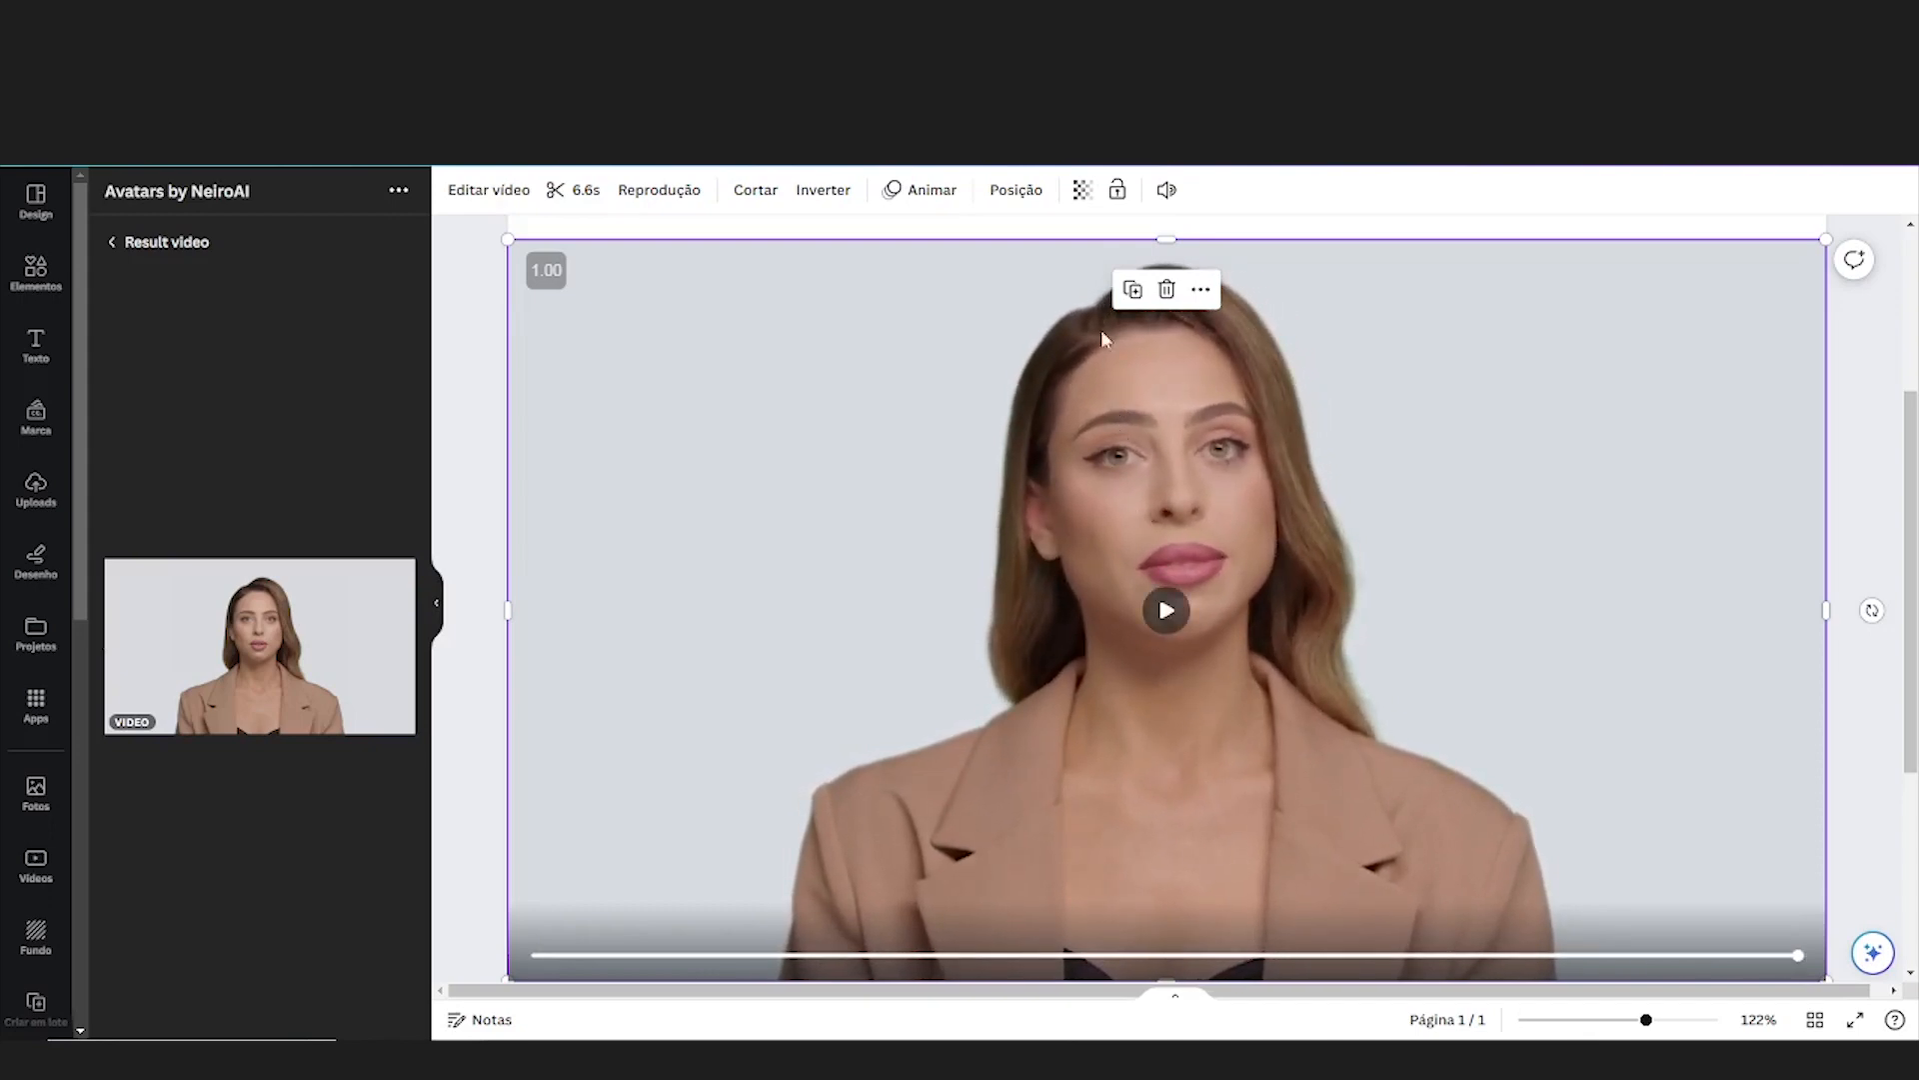
pyautogui.click(1166, 289)
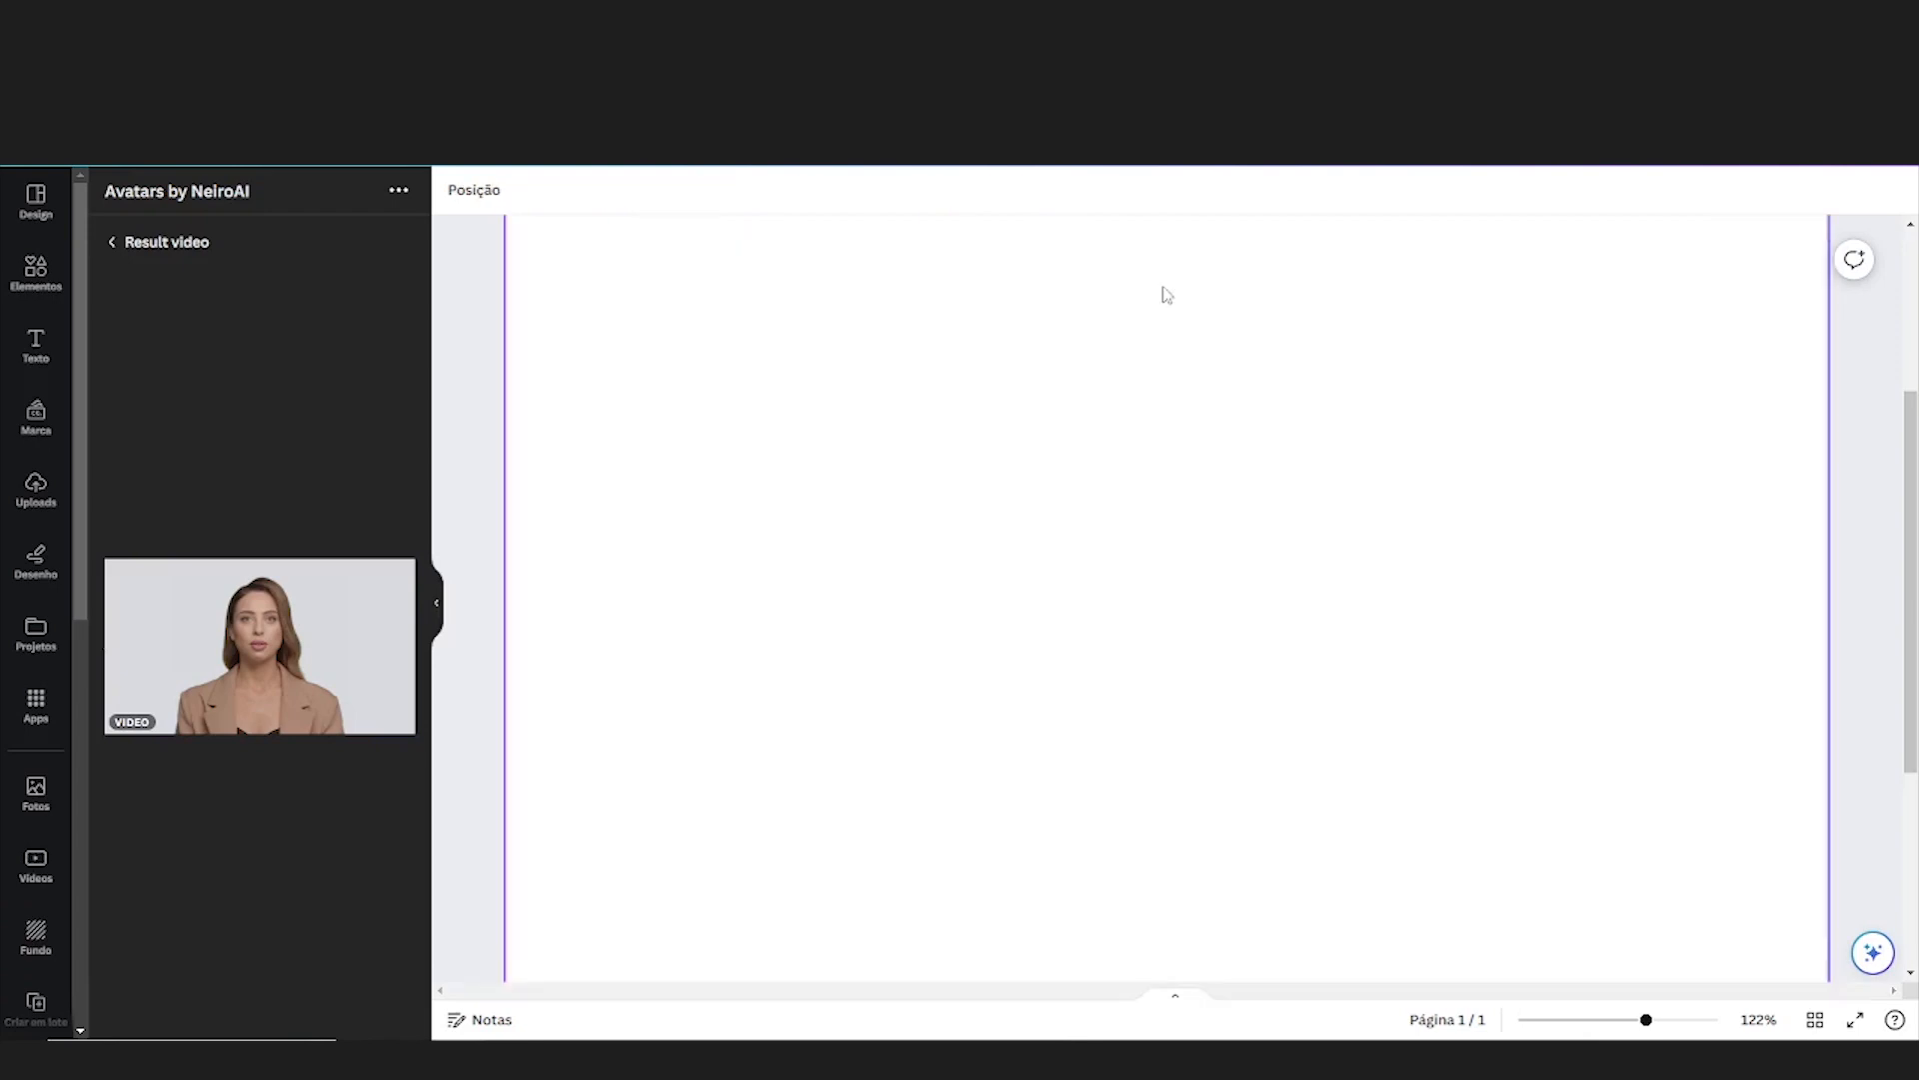
# Return to the avatar settings and replace the presenter's name in the script with a male presenter's full name
pyautogui.click(113, 243)
pyautogui.moveTo(265, 744); pyautogui.dragTo(363, 718)
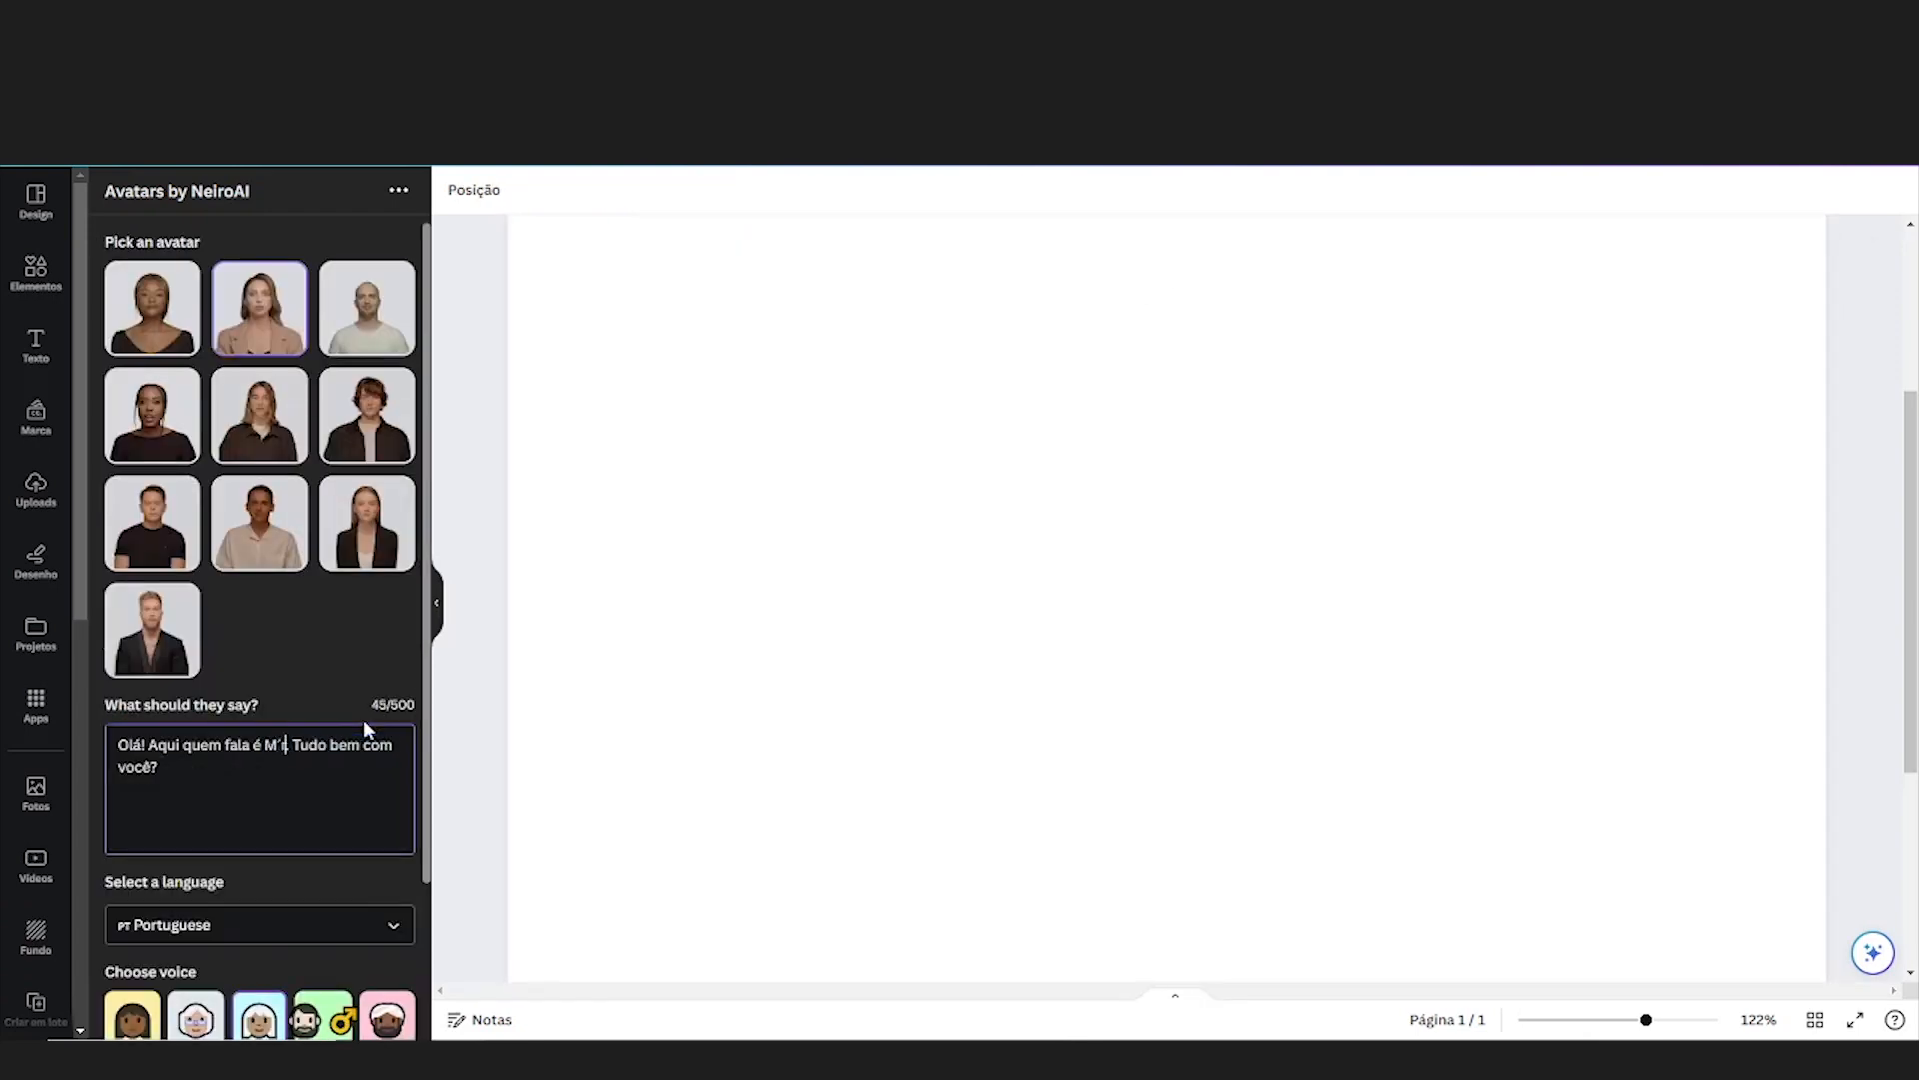
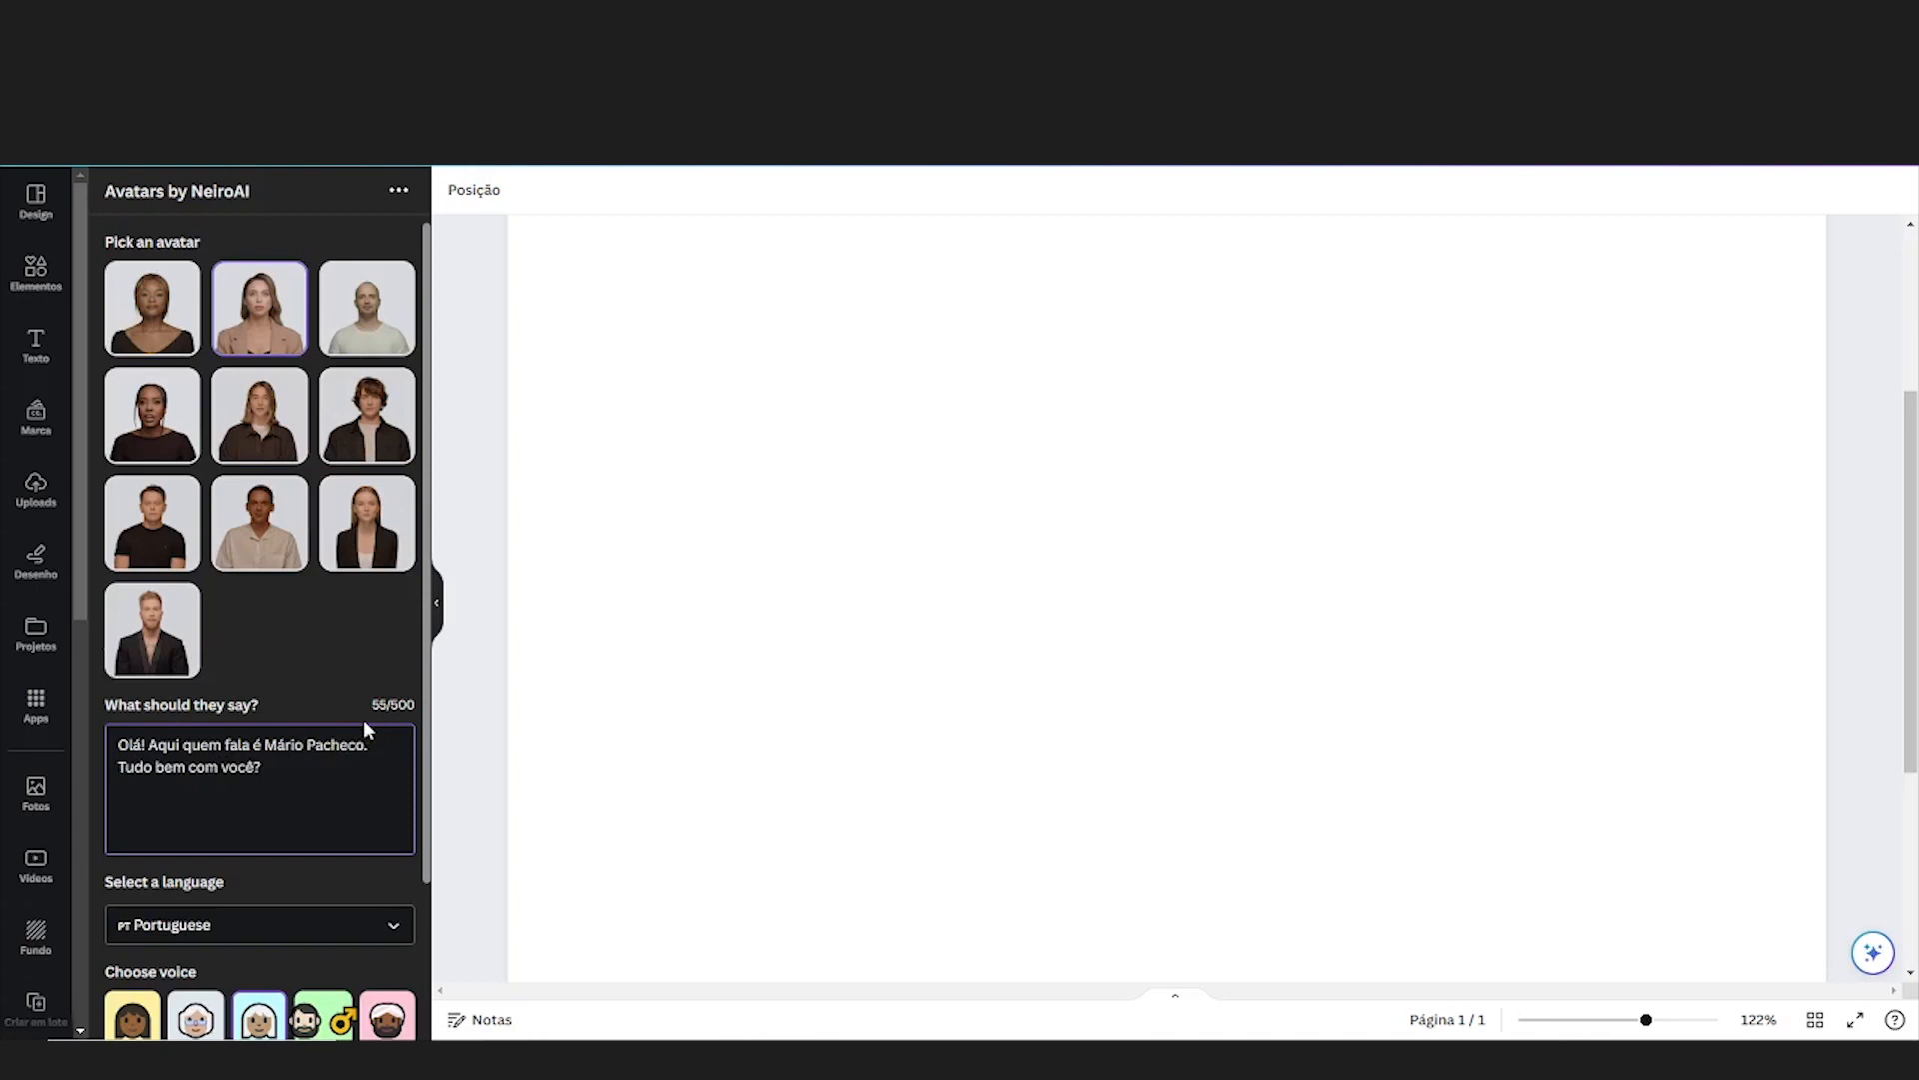
# Pick the curly-haired man in a black jacket as the avatar and choose the bearded man voice with the green background
pyautogui.click(348, 433)
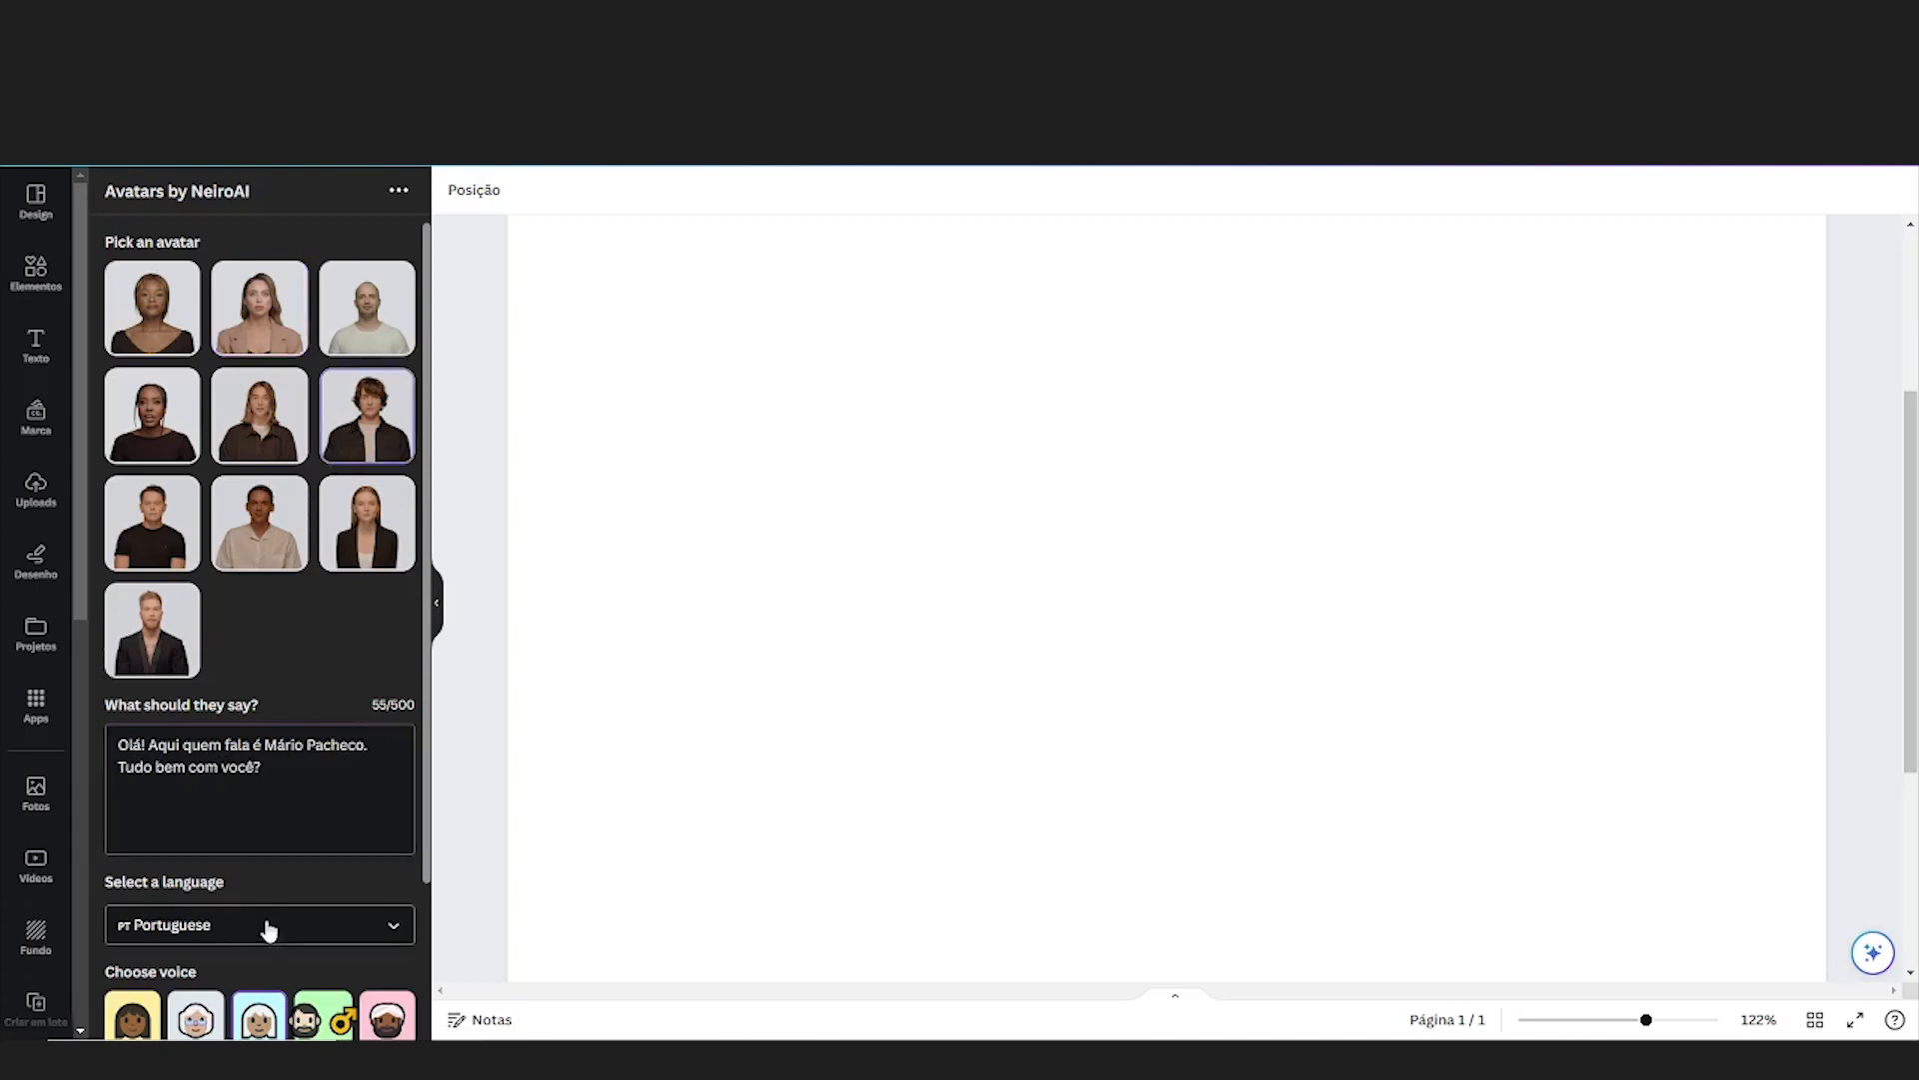
pyautogui.scroll(-2, 270, 915)
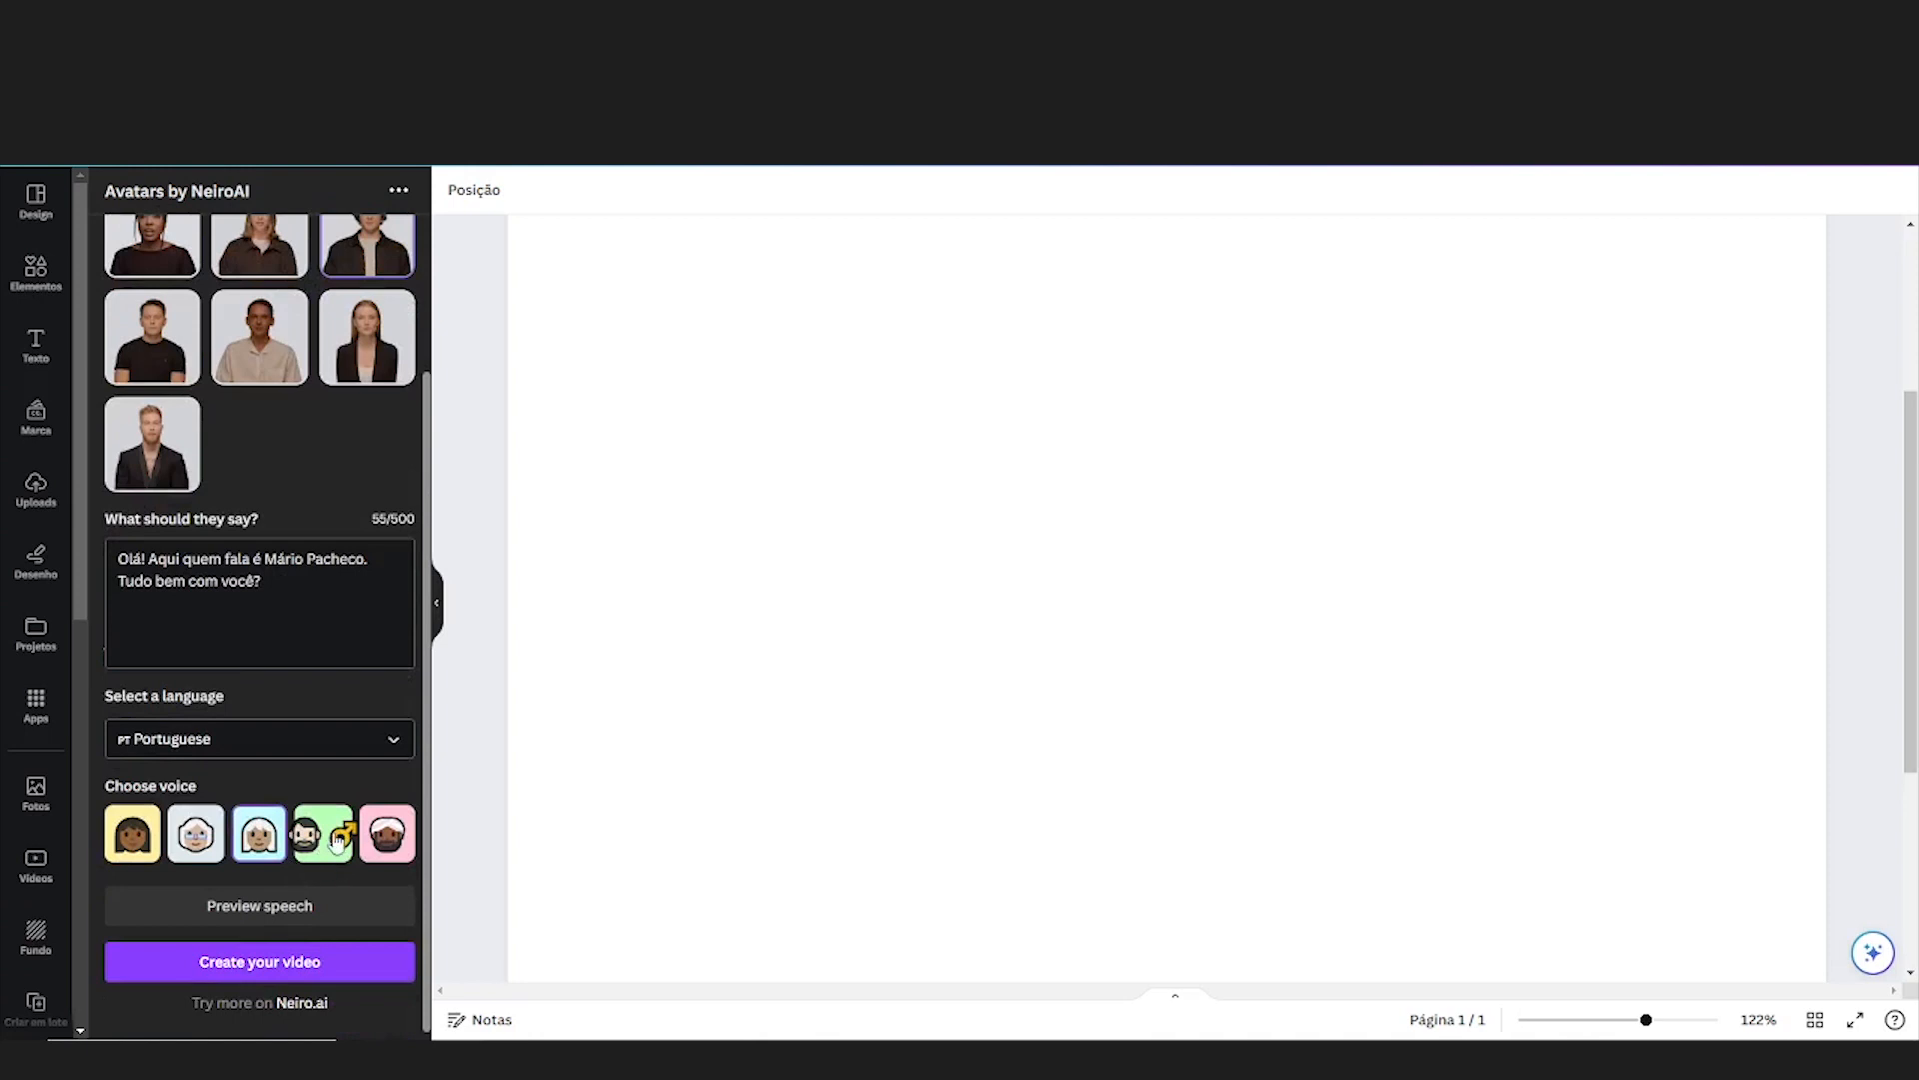
pyautogui.click(326, 833)
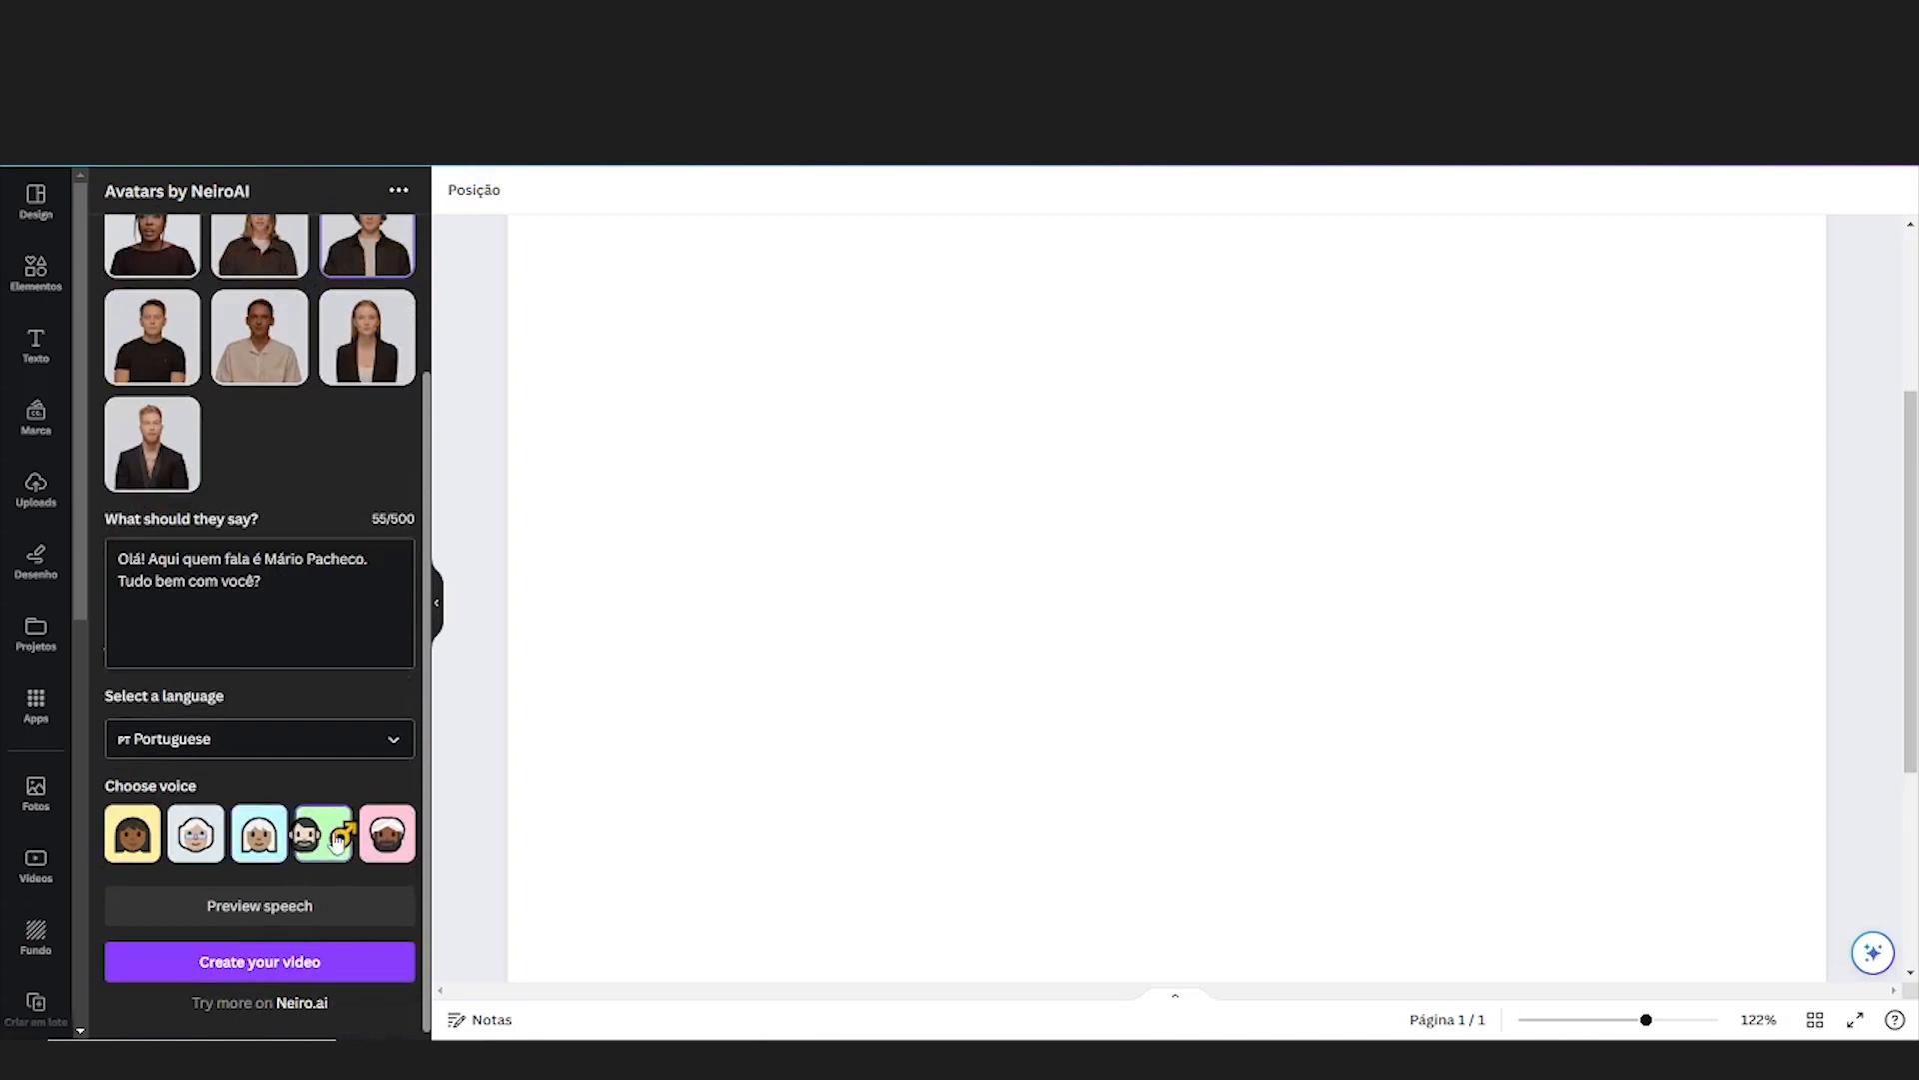
# Compare speech previews of the green-background and pink-background male voices, keeping the green-background voice selected
pyautogui.click(300, 906)
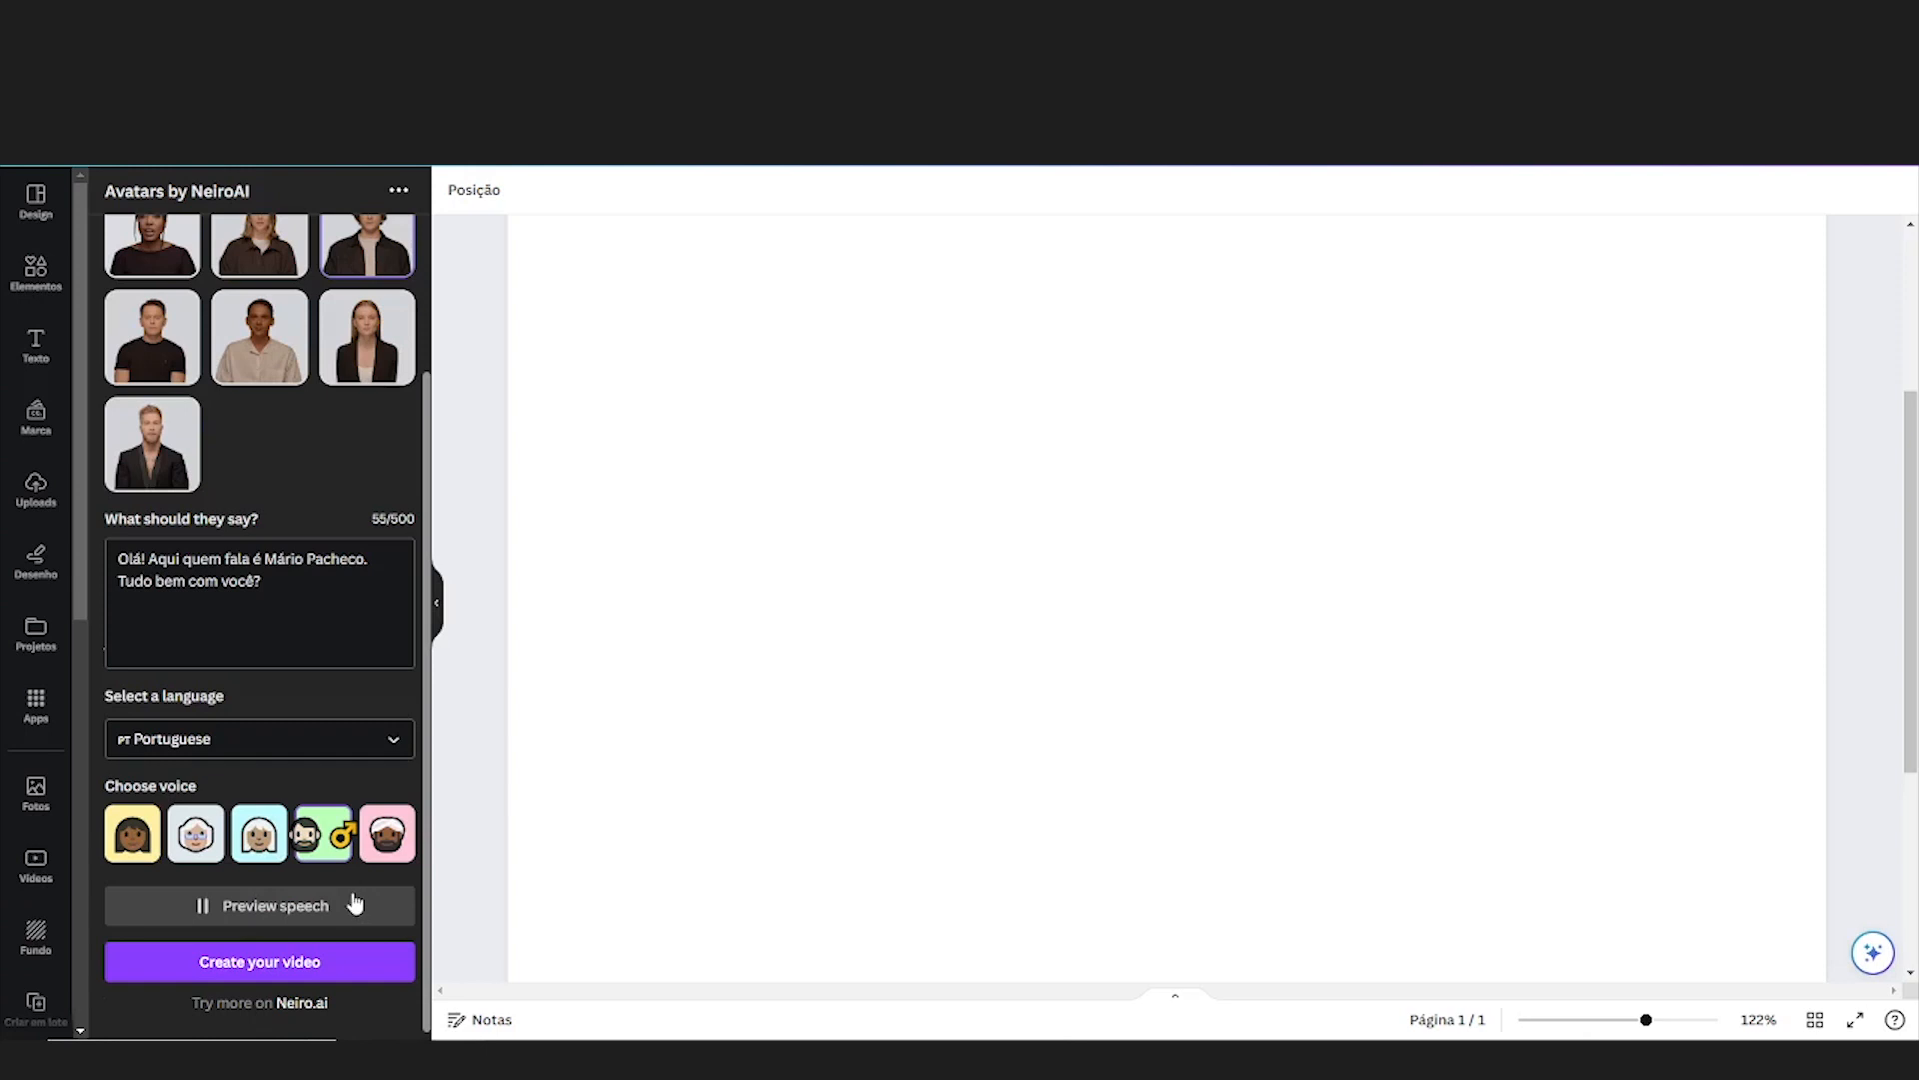
pyautogui.click(377, 841)
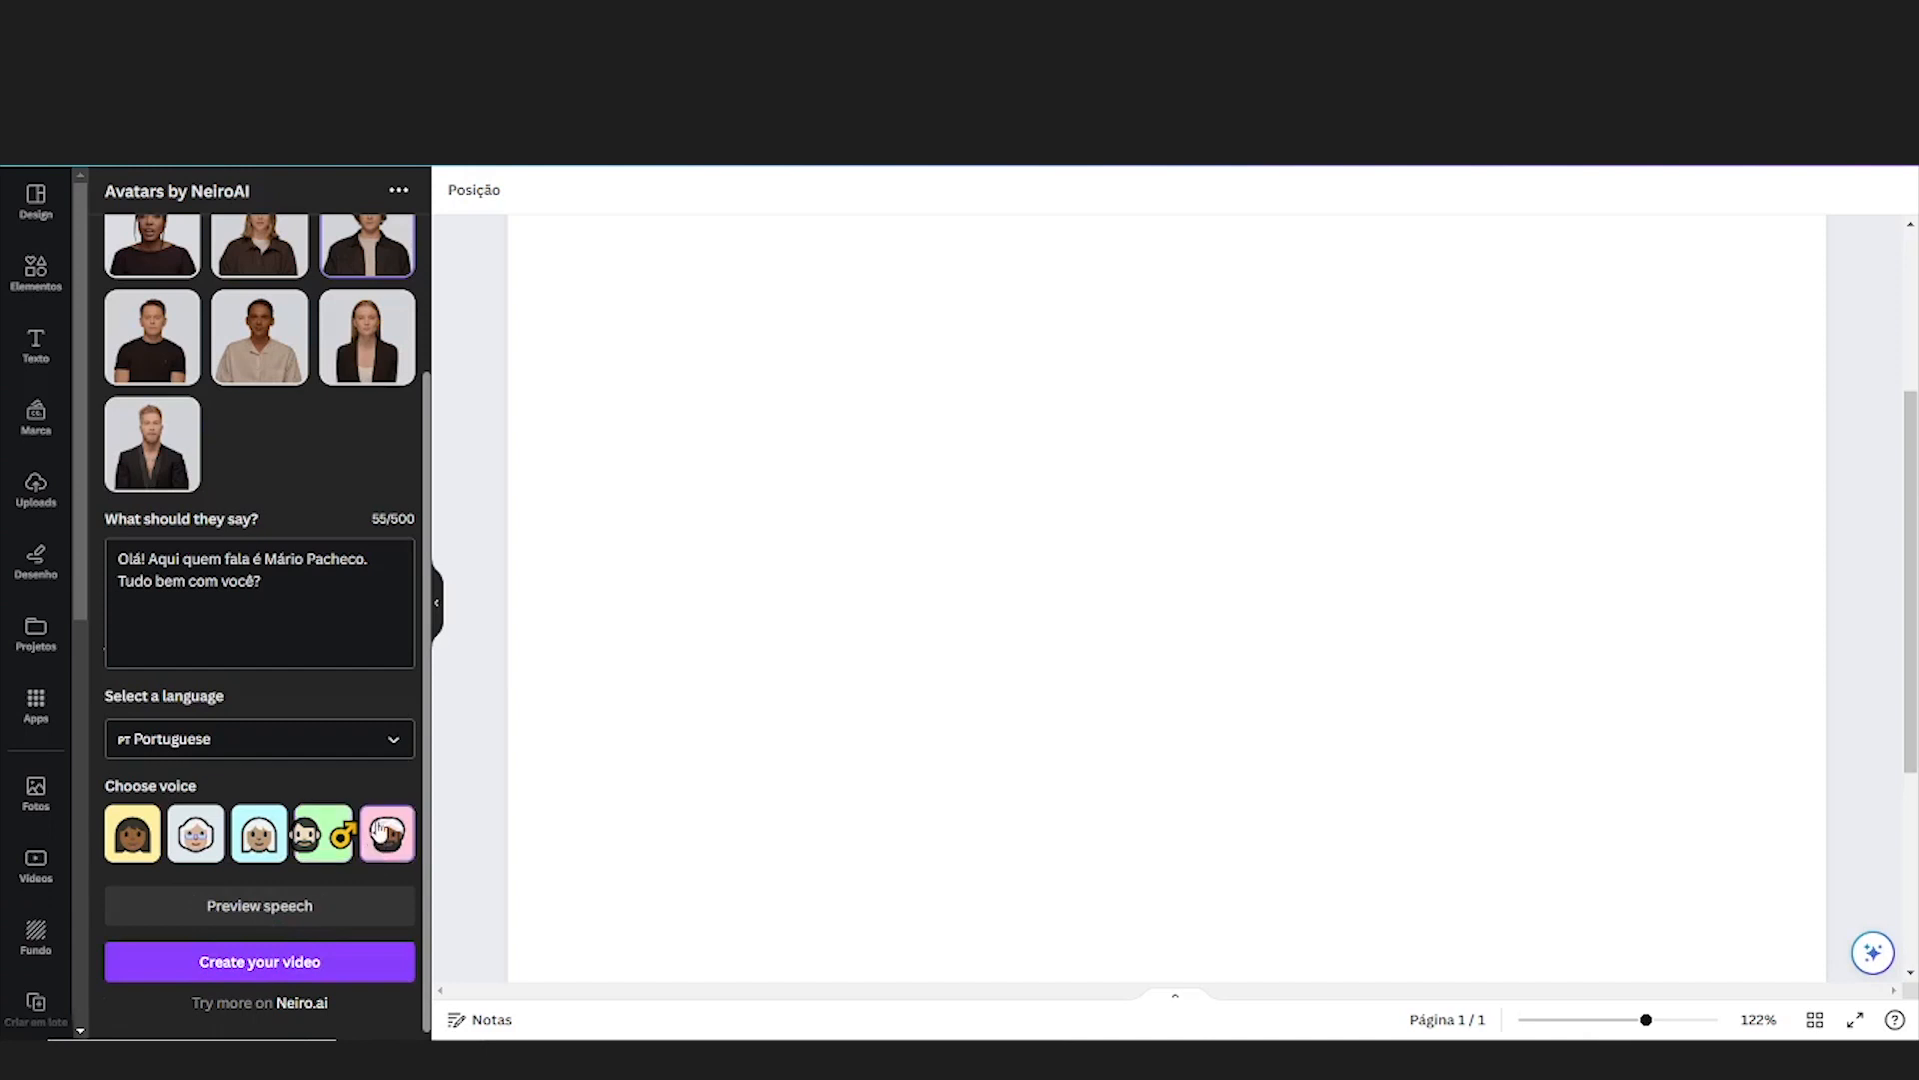
pyautogui.click(288, 909)
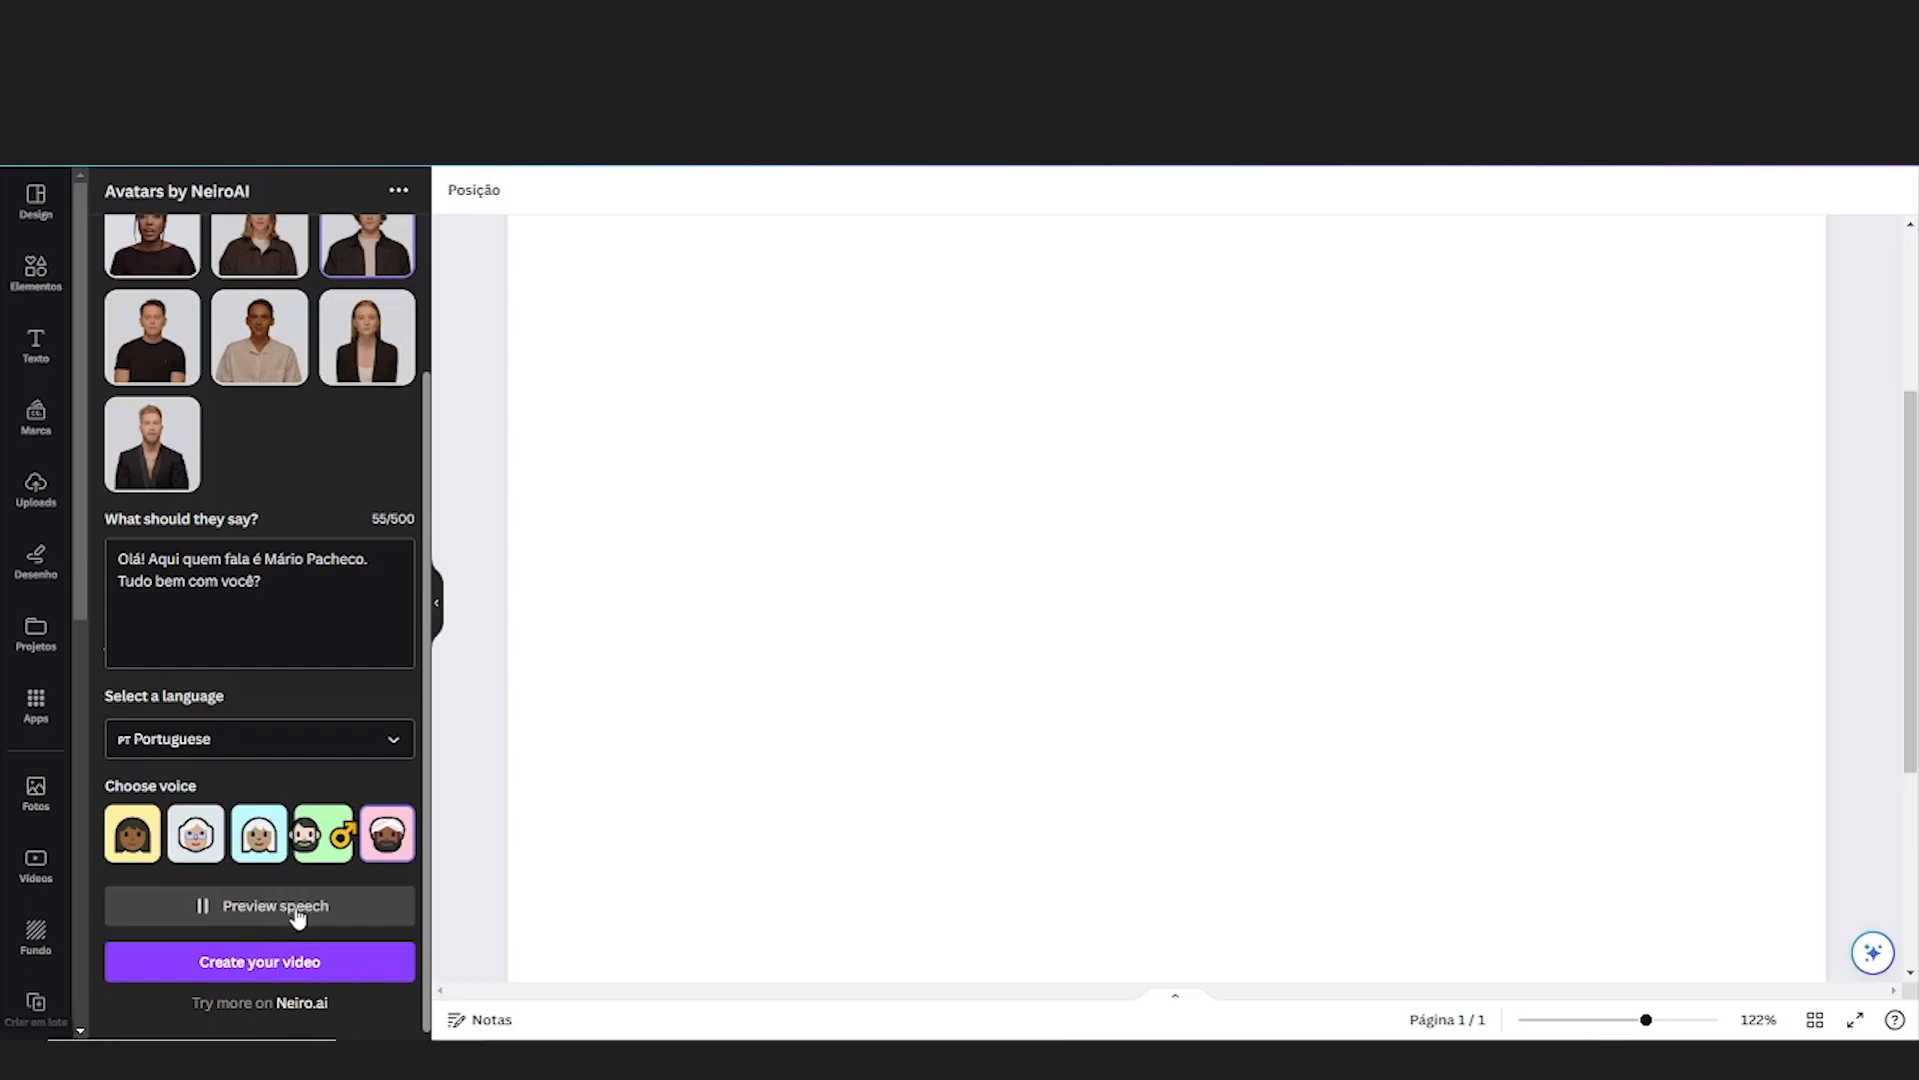
pyautogui.click(313, 833)
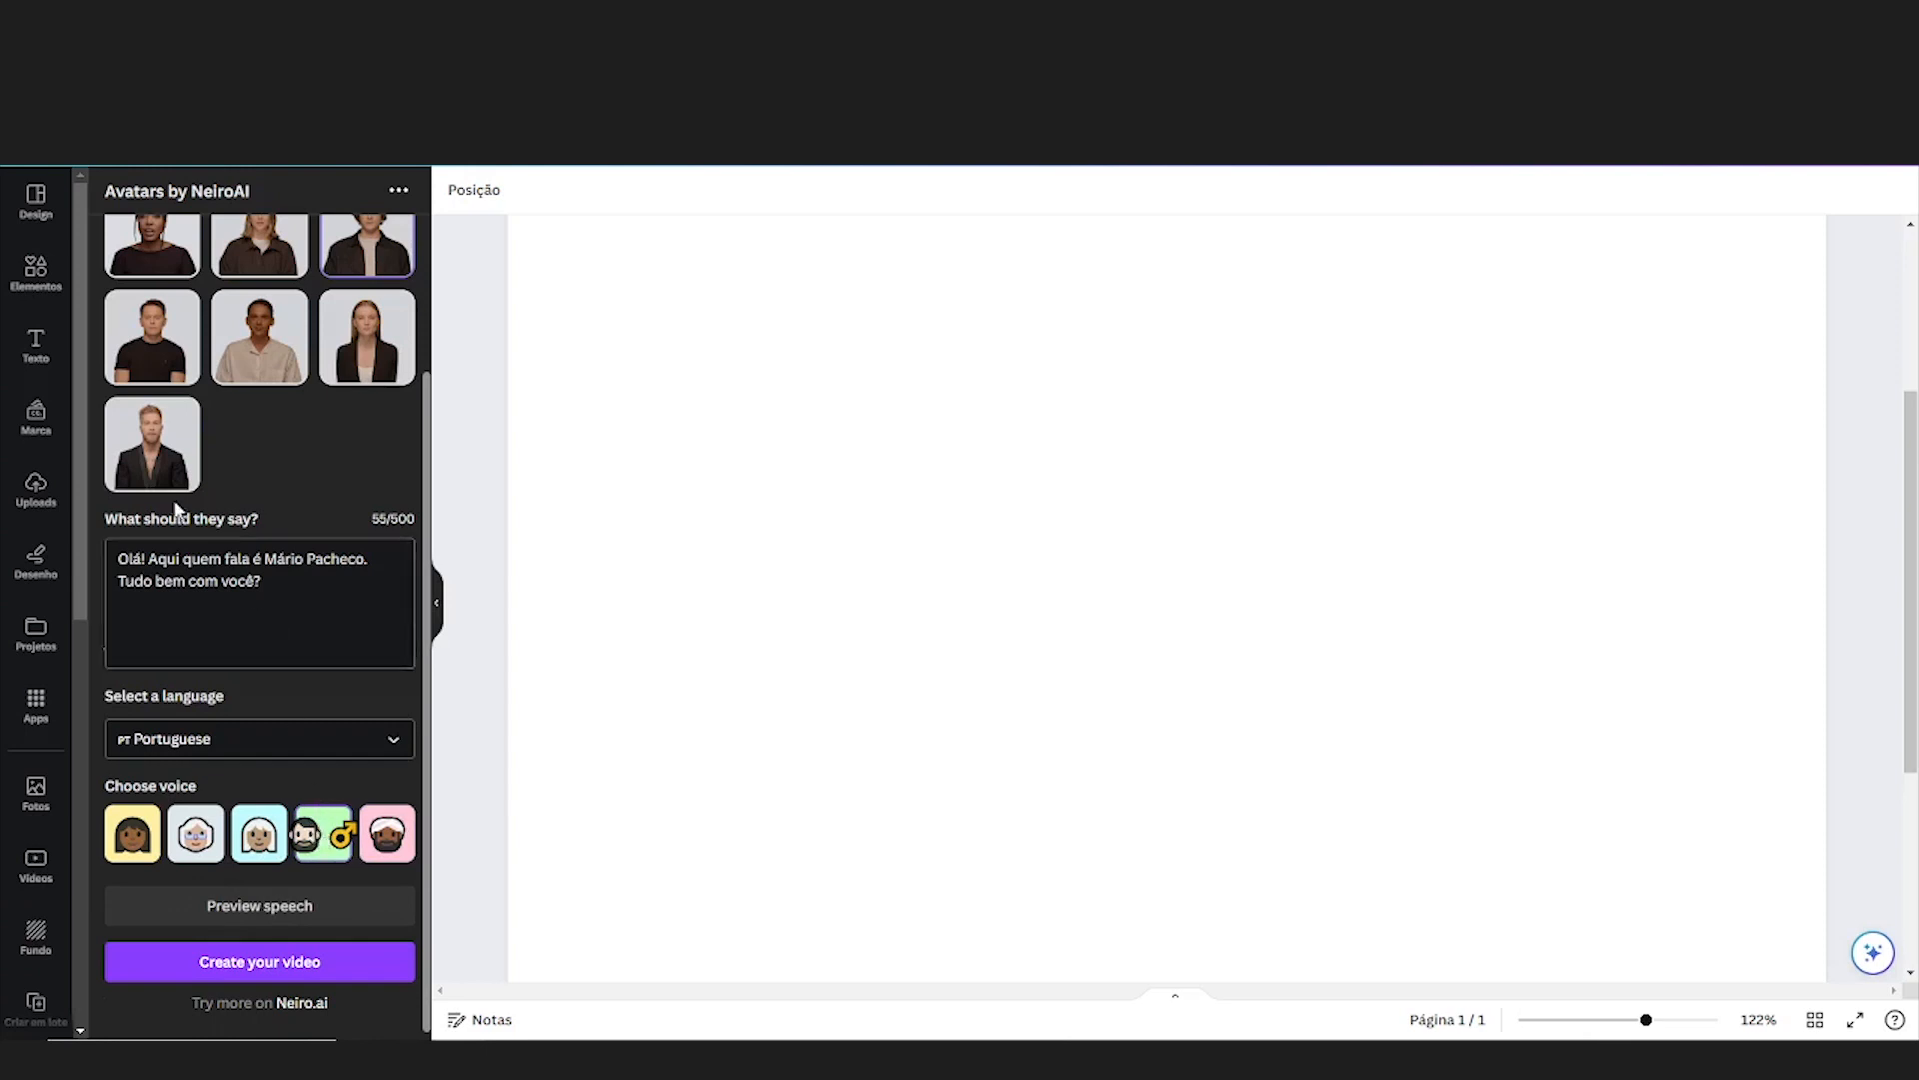
# Change the avatar to the blond bearded man in a black suit and create the video
pyautogui.scroll(2, 172, 470)
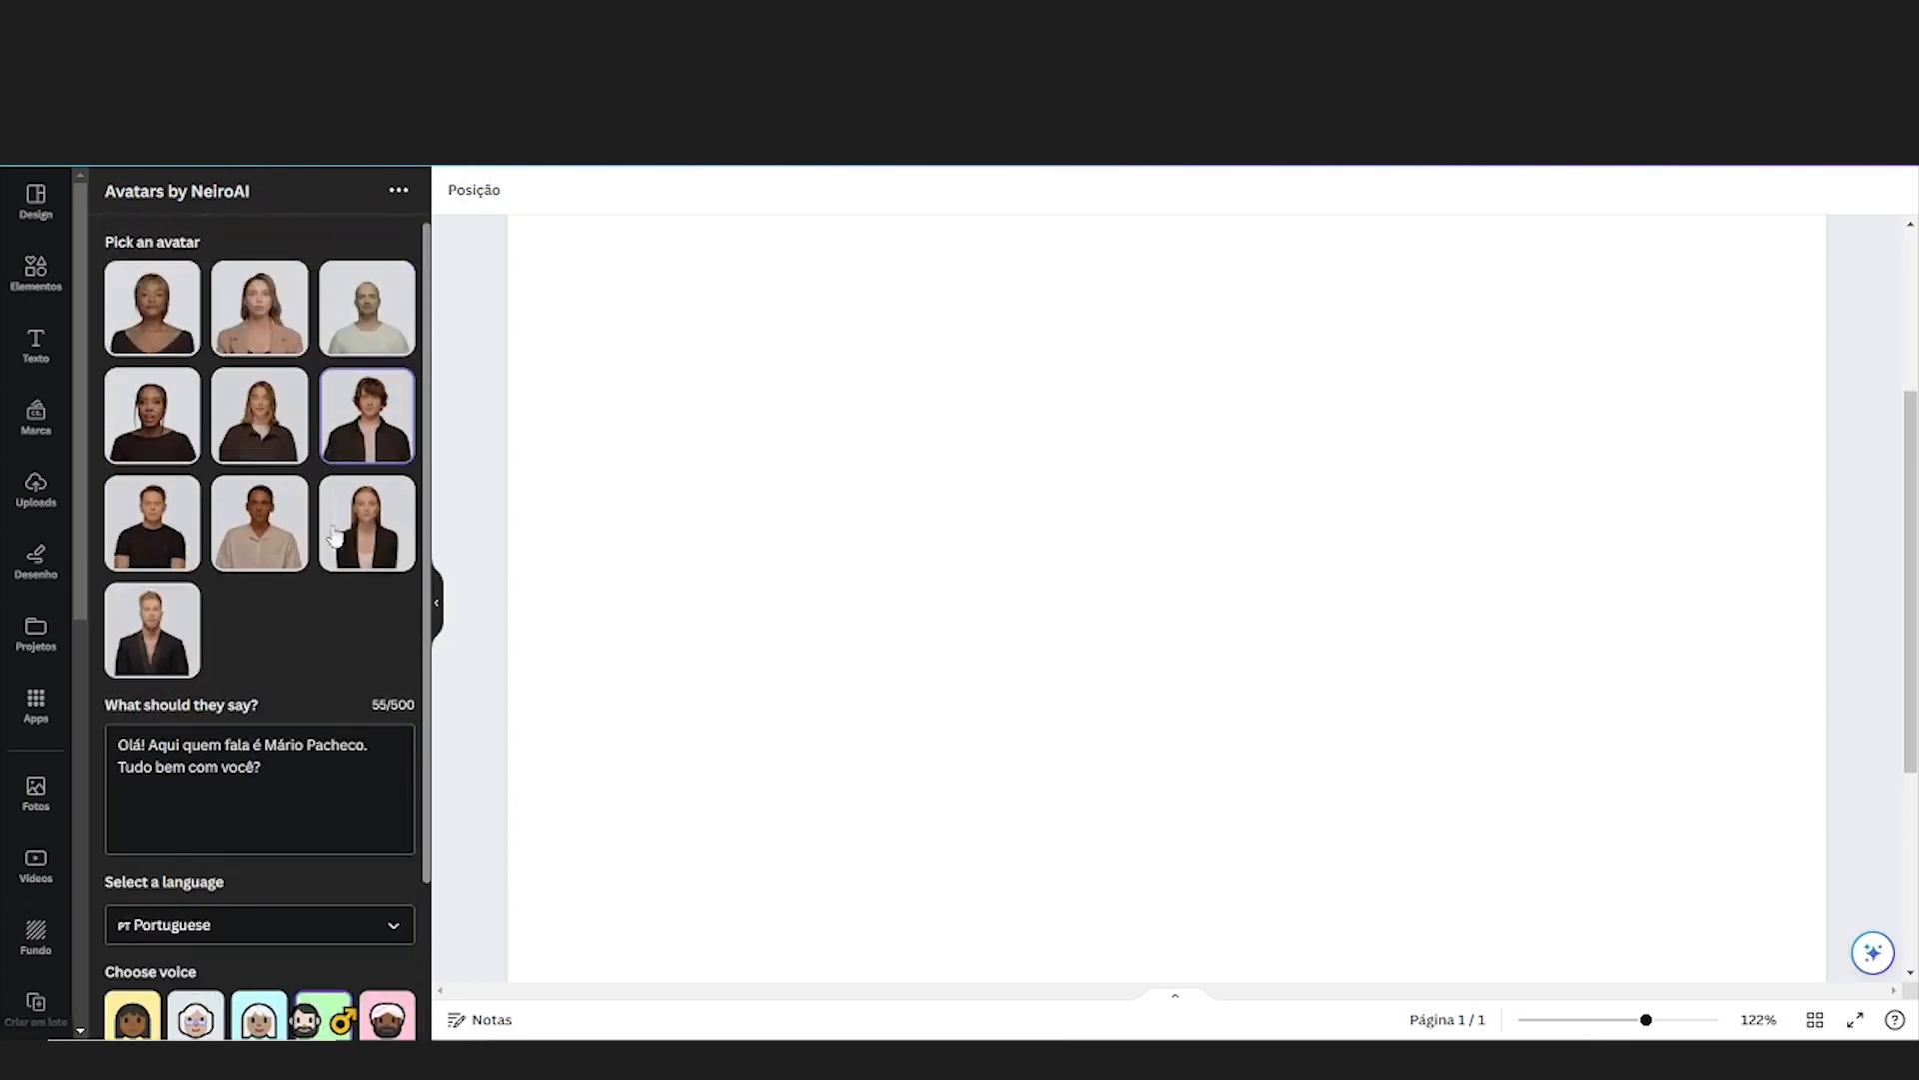
pyautogui.click(155, 627)
pyautogui.scroll(-2, 155, 625)
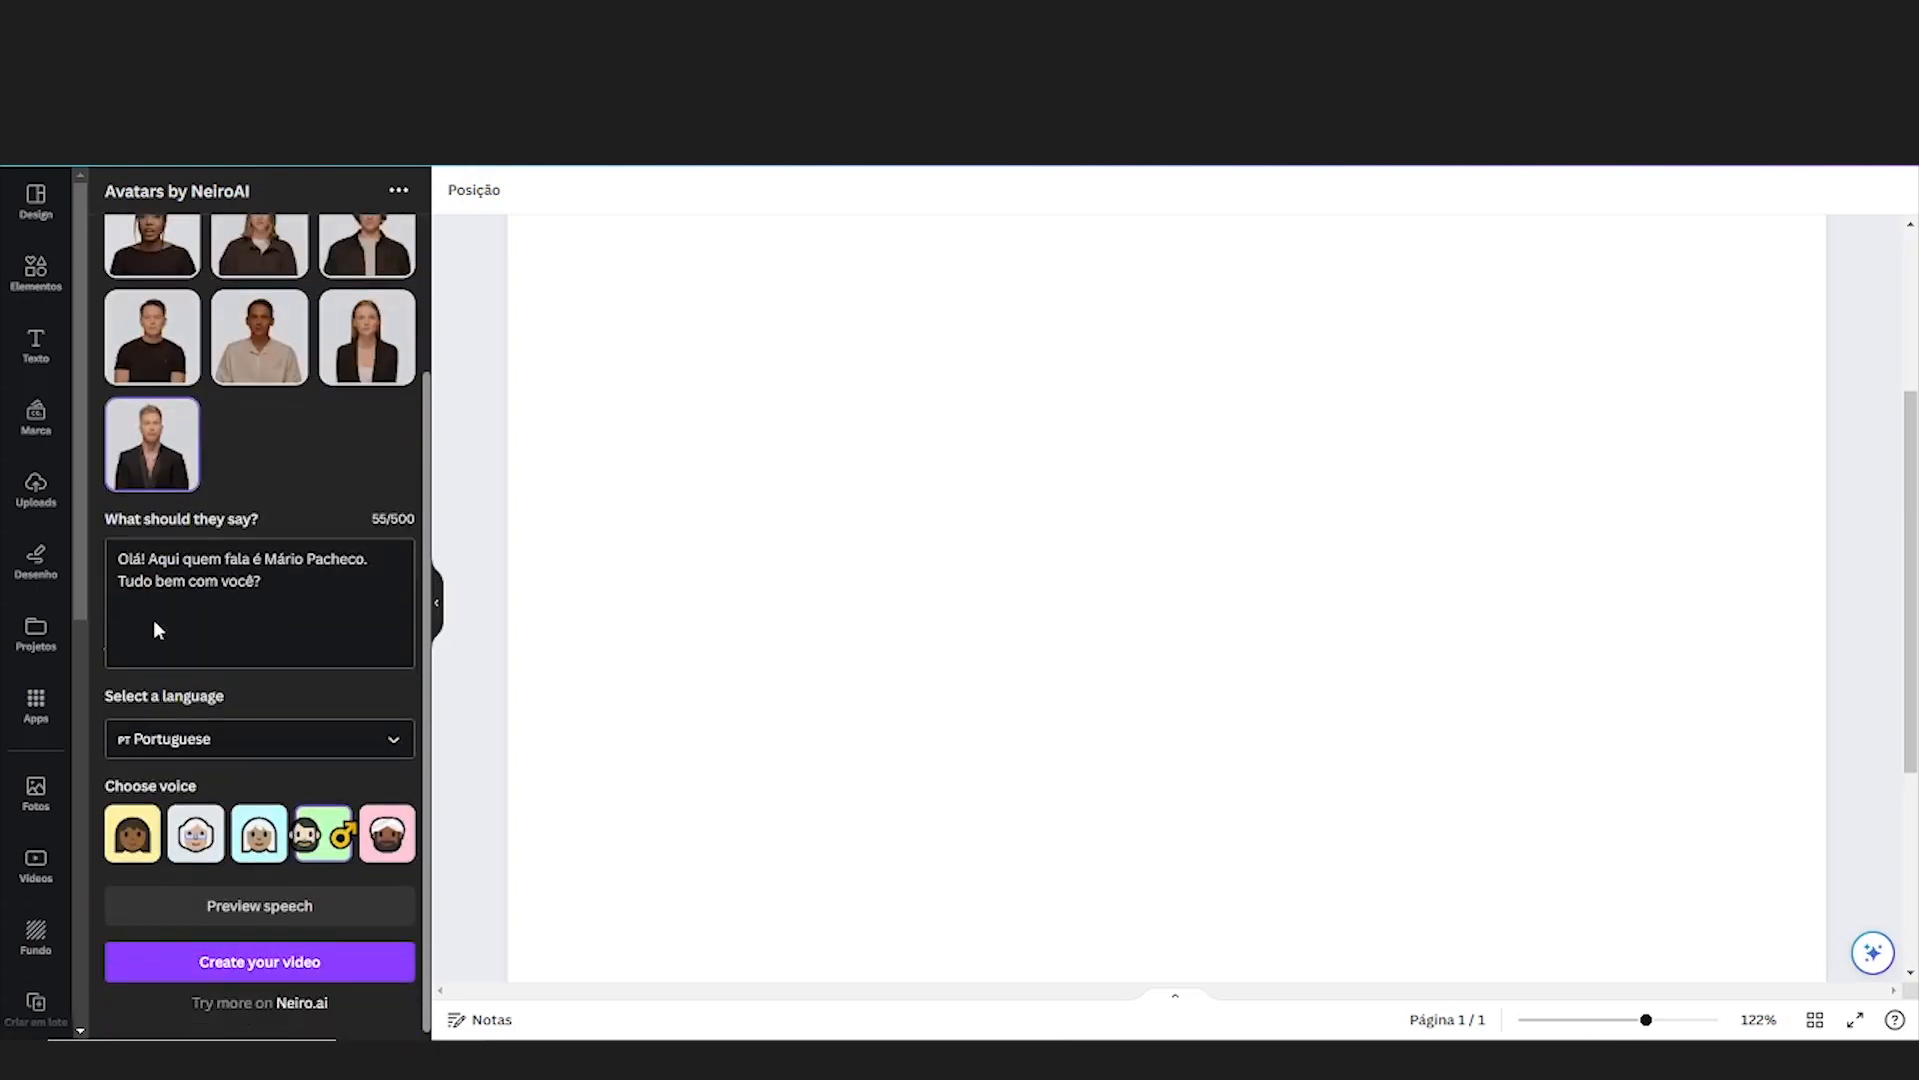
pyautogui.click(285, 960)
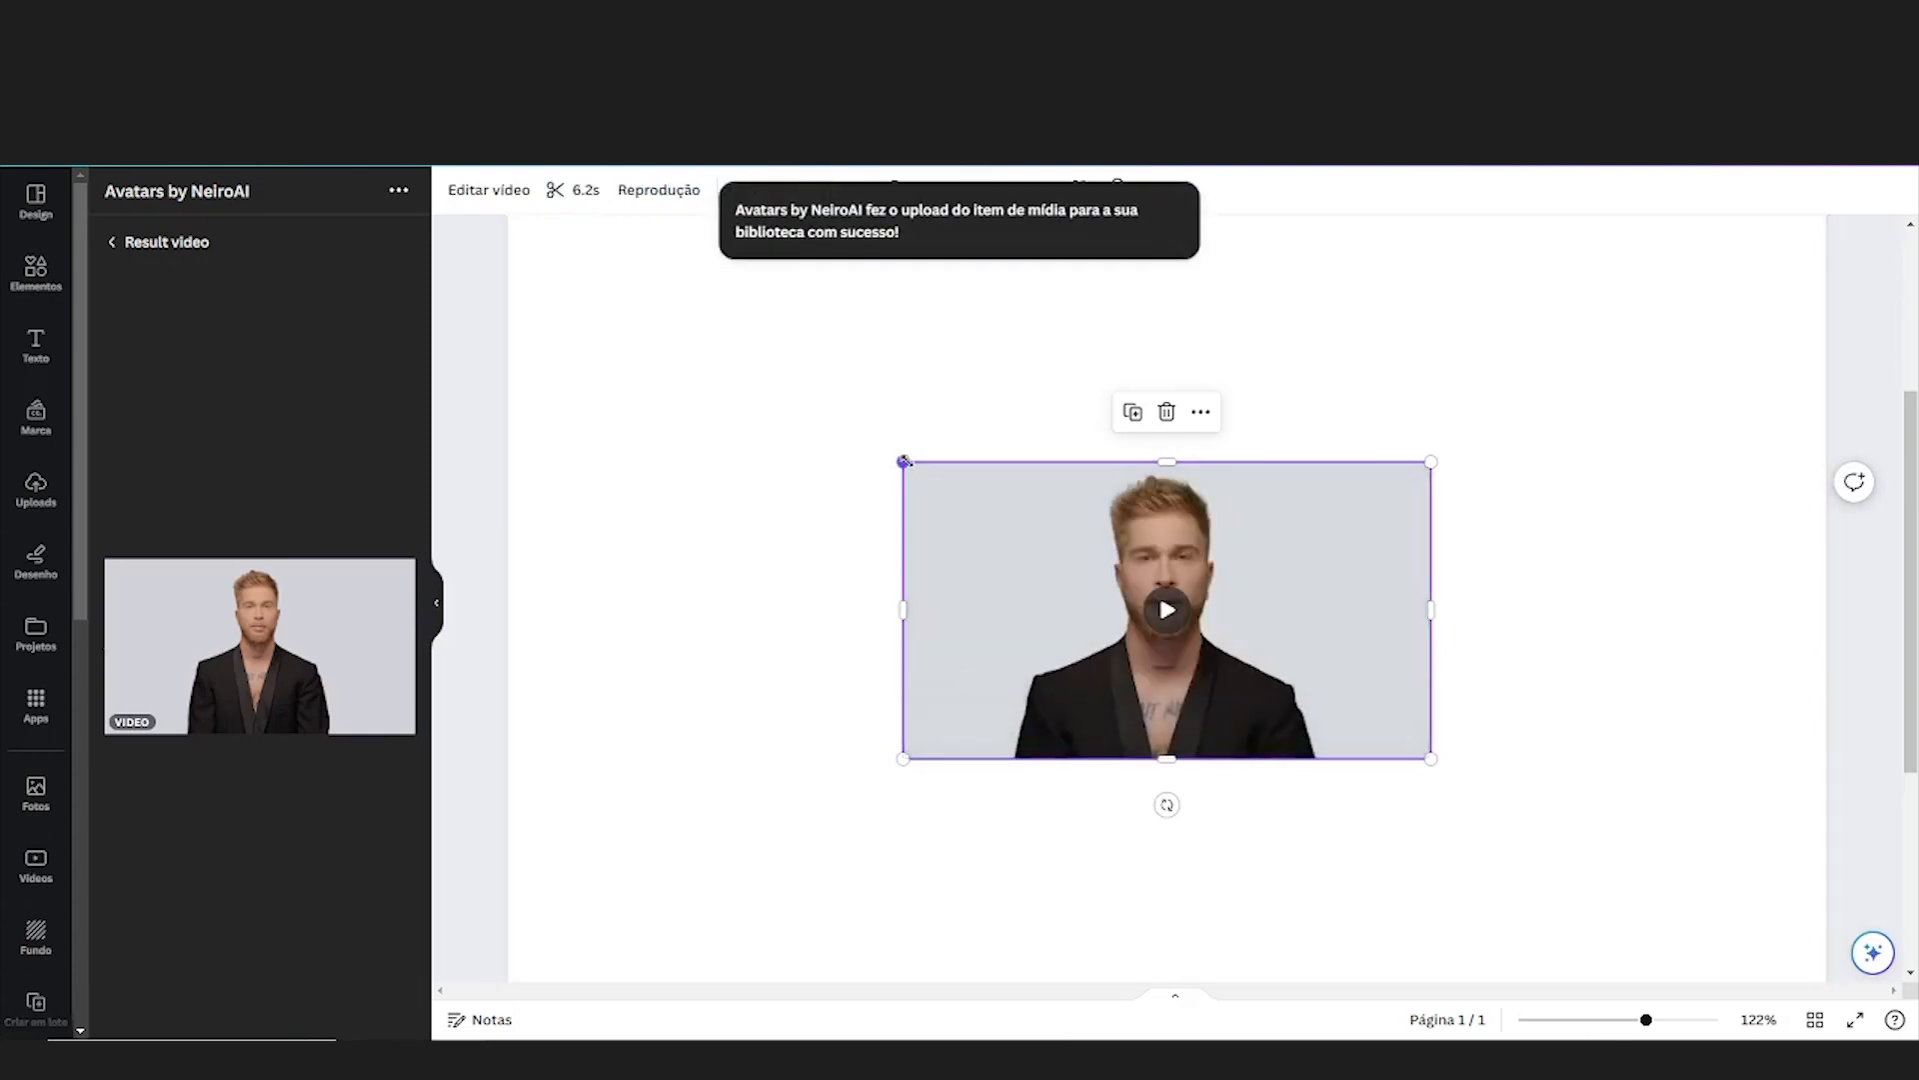
# Enlarge the man's avatar video to the full page width and play it
pyautogui.moveTo(903, 462); pyautogui.dragTo(485, 278)
pyautogui.moveTo(1430, 763); pyautogui.dragTo(1826, 979)
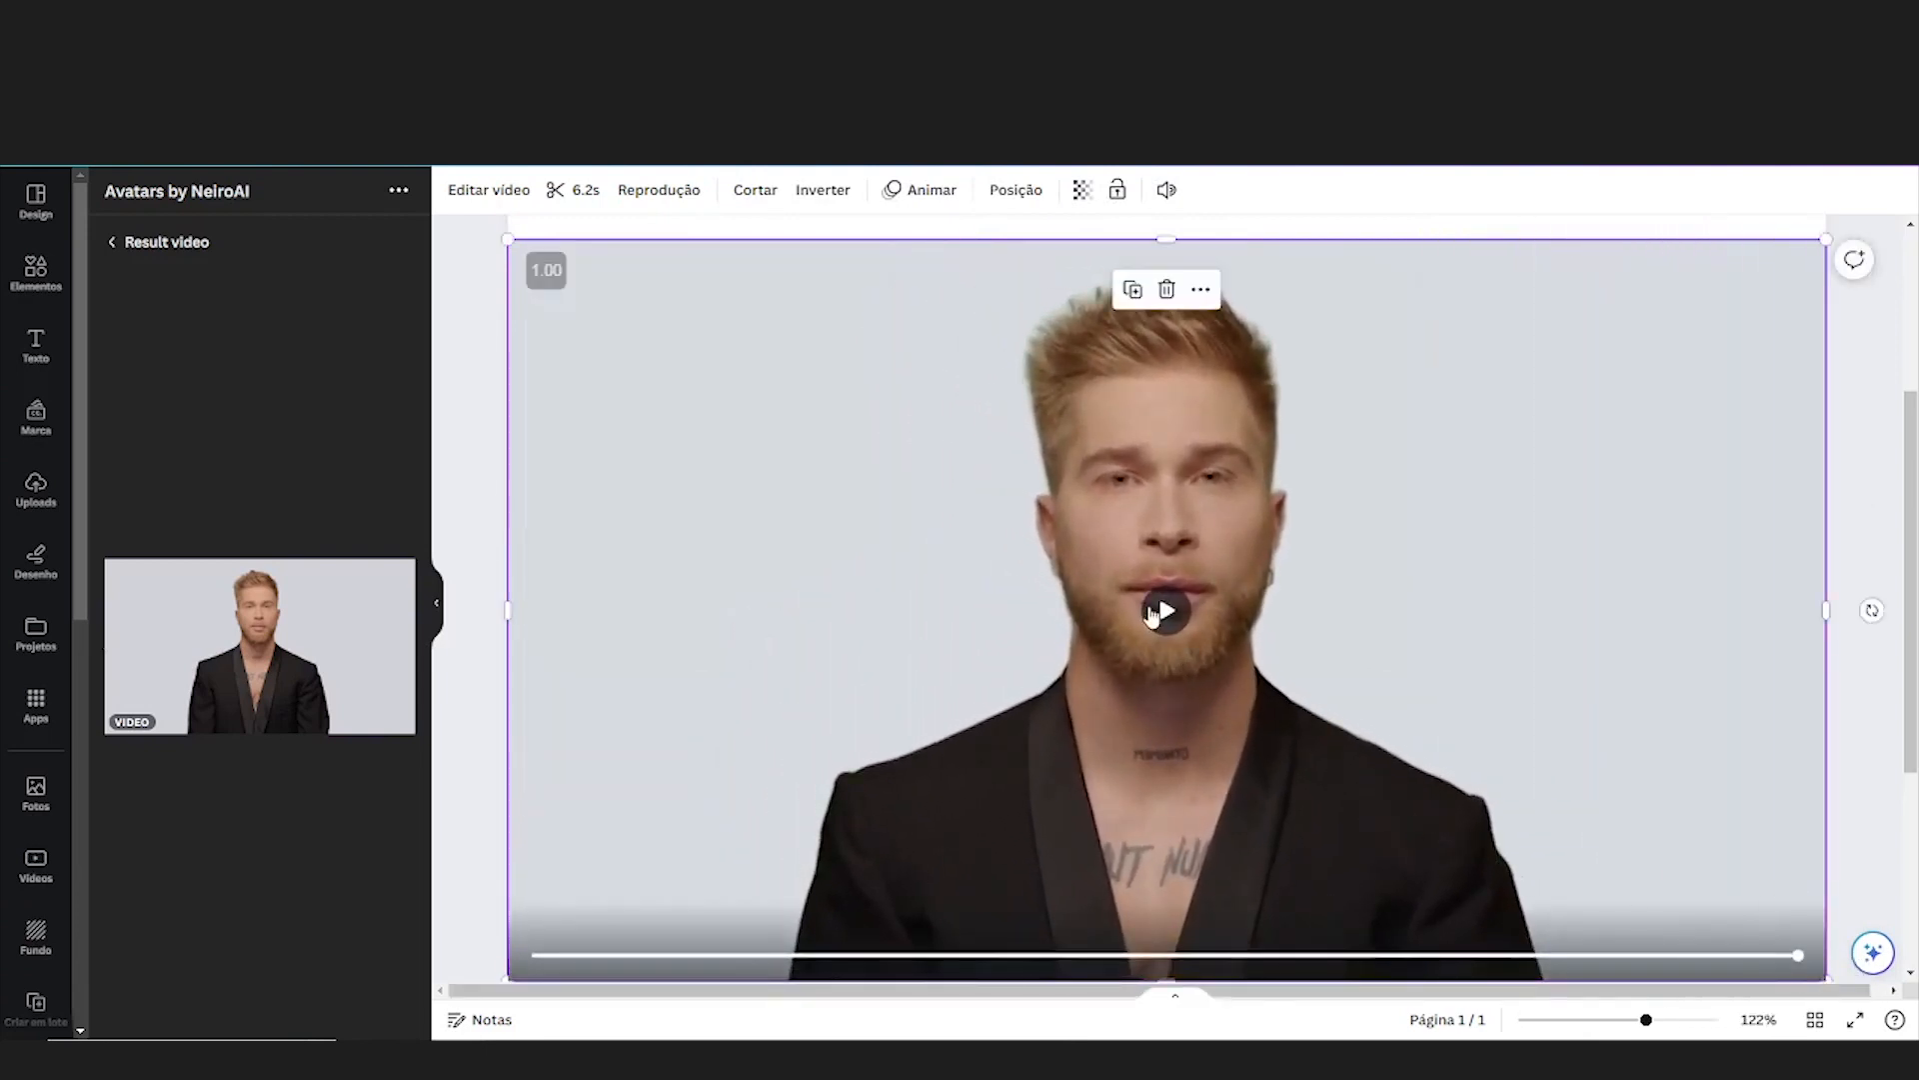
pyautogui.click(1164, 610)
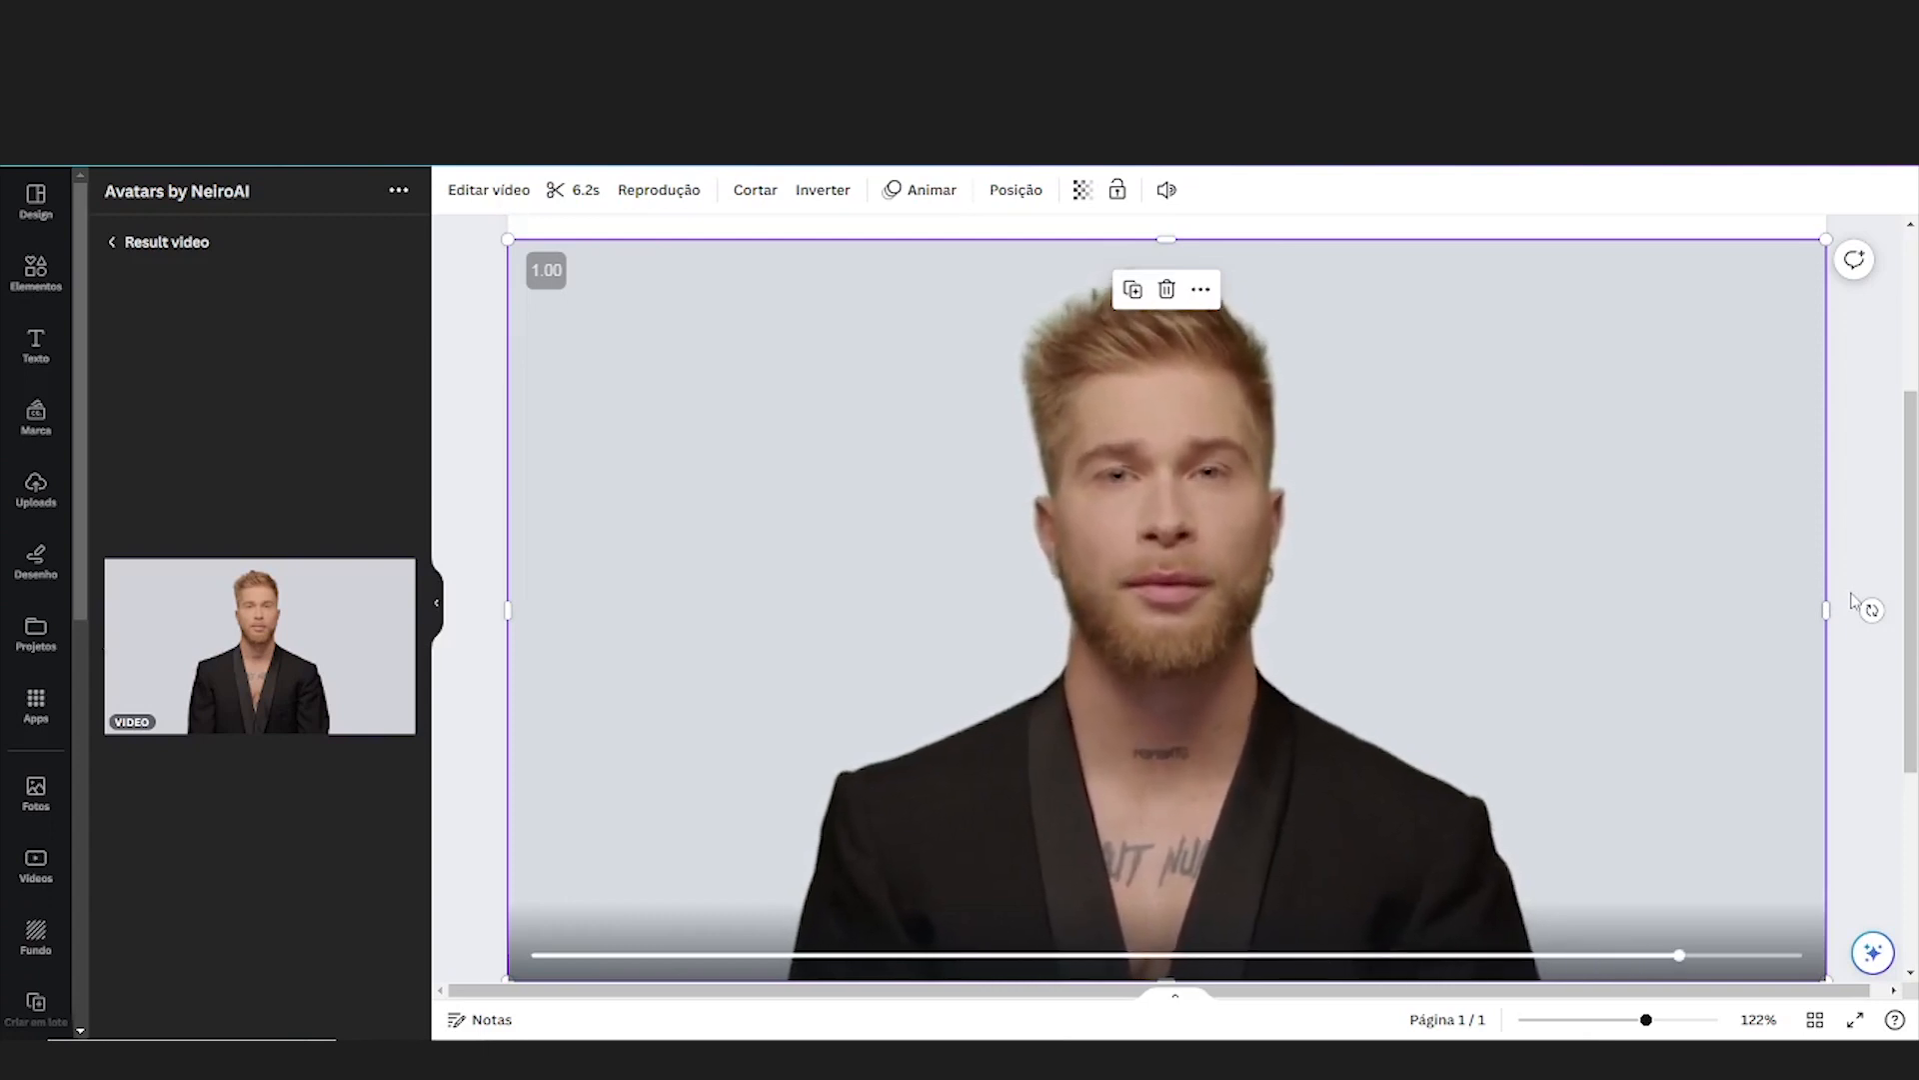
# Download the design as an MP4 video at the original 1,080 × 1,080 px, keeping the download settings saved
pyautogui.click(1845, 138)
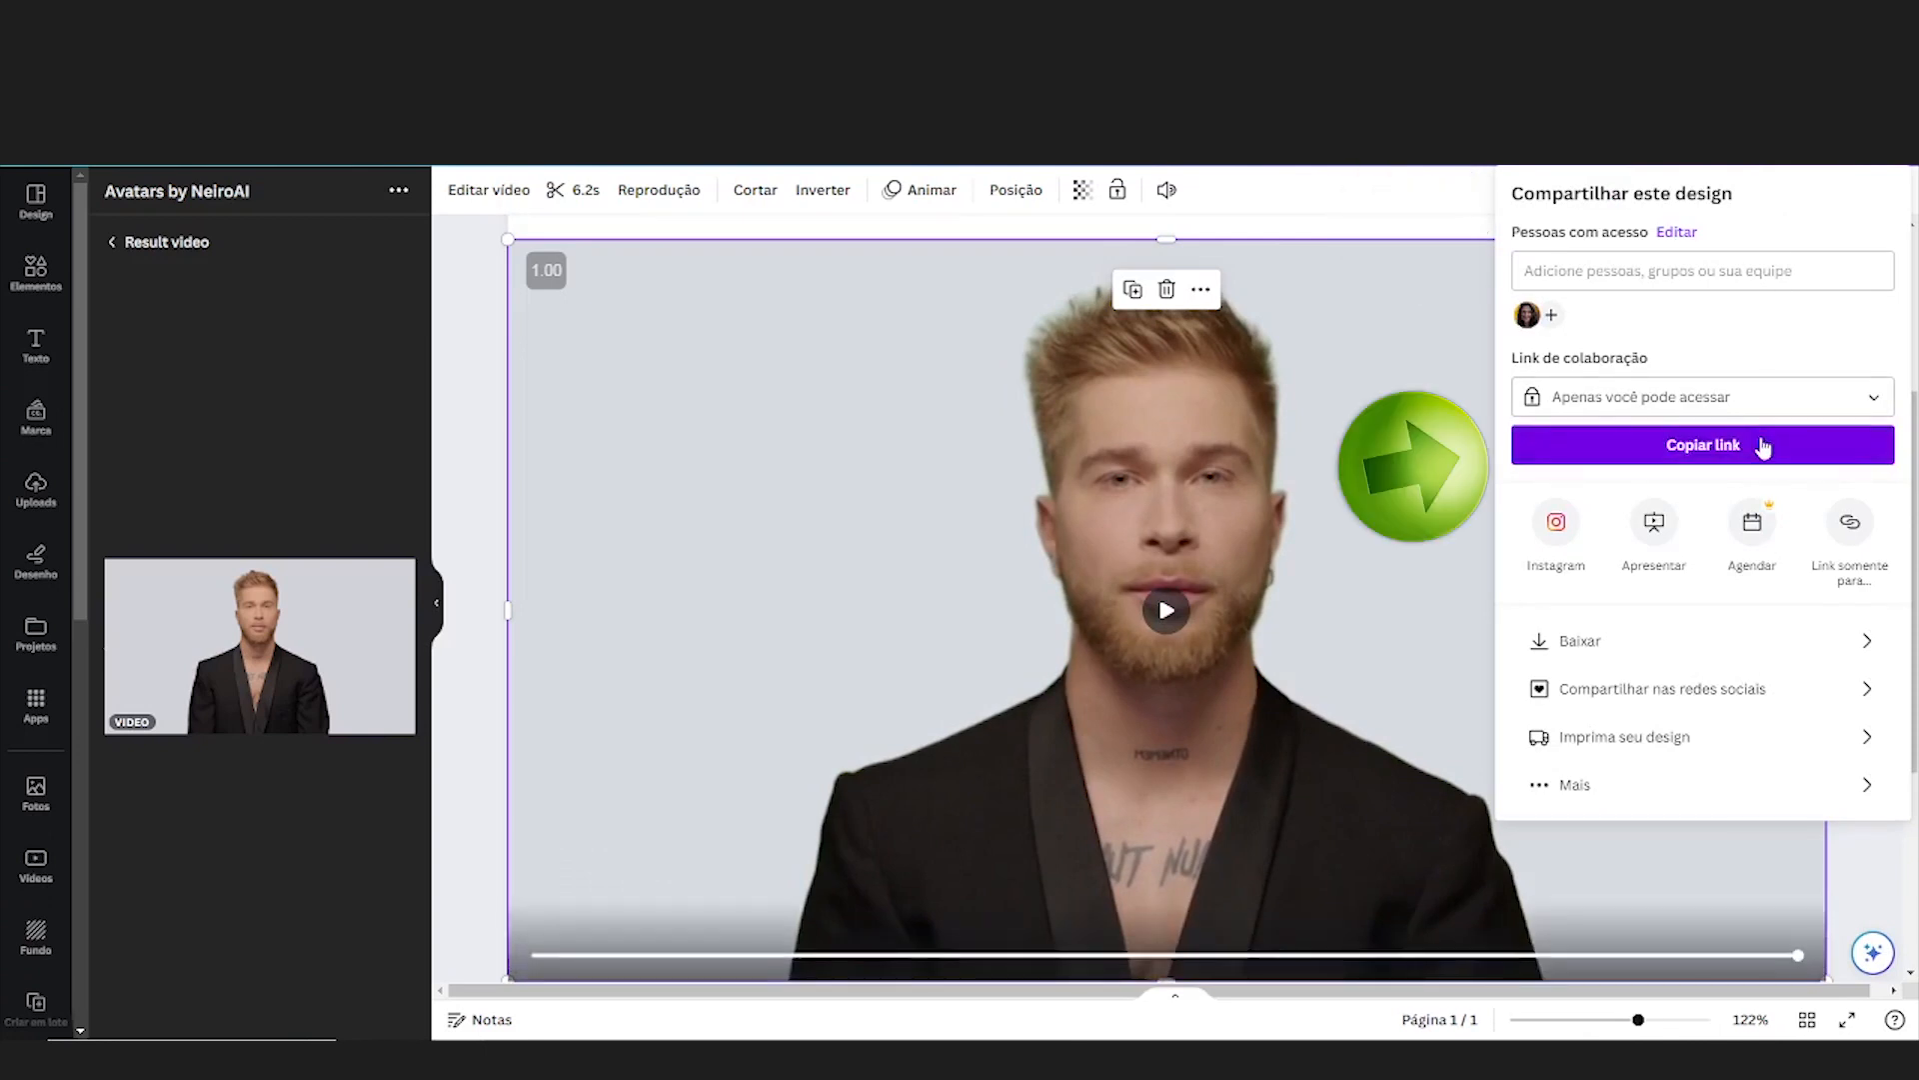
pyautogui.click(1867, 637)
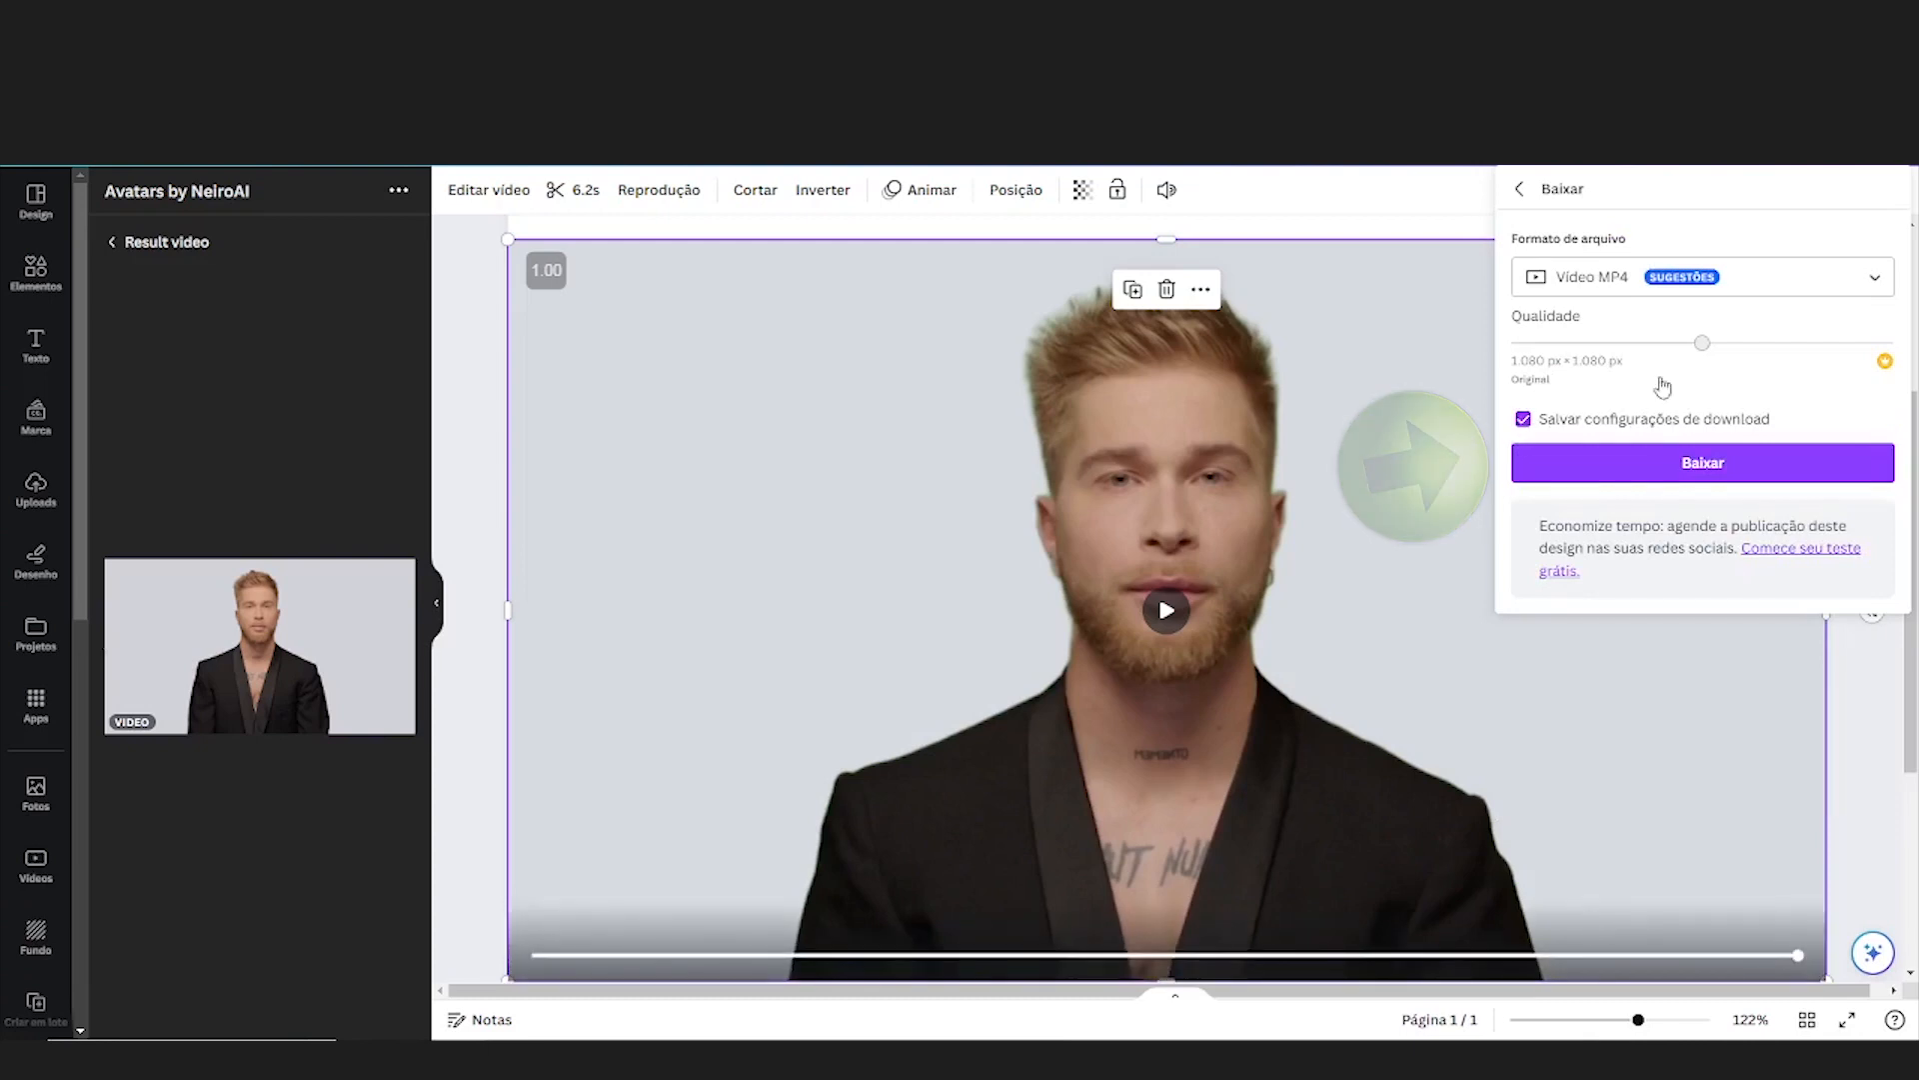
pyautogui.click(1702, 465)
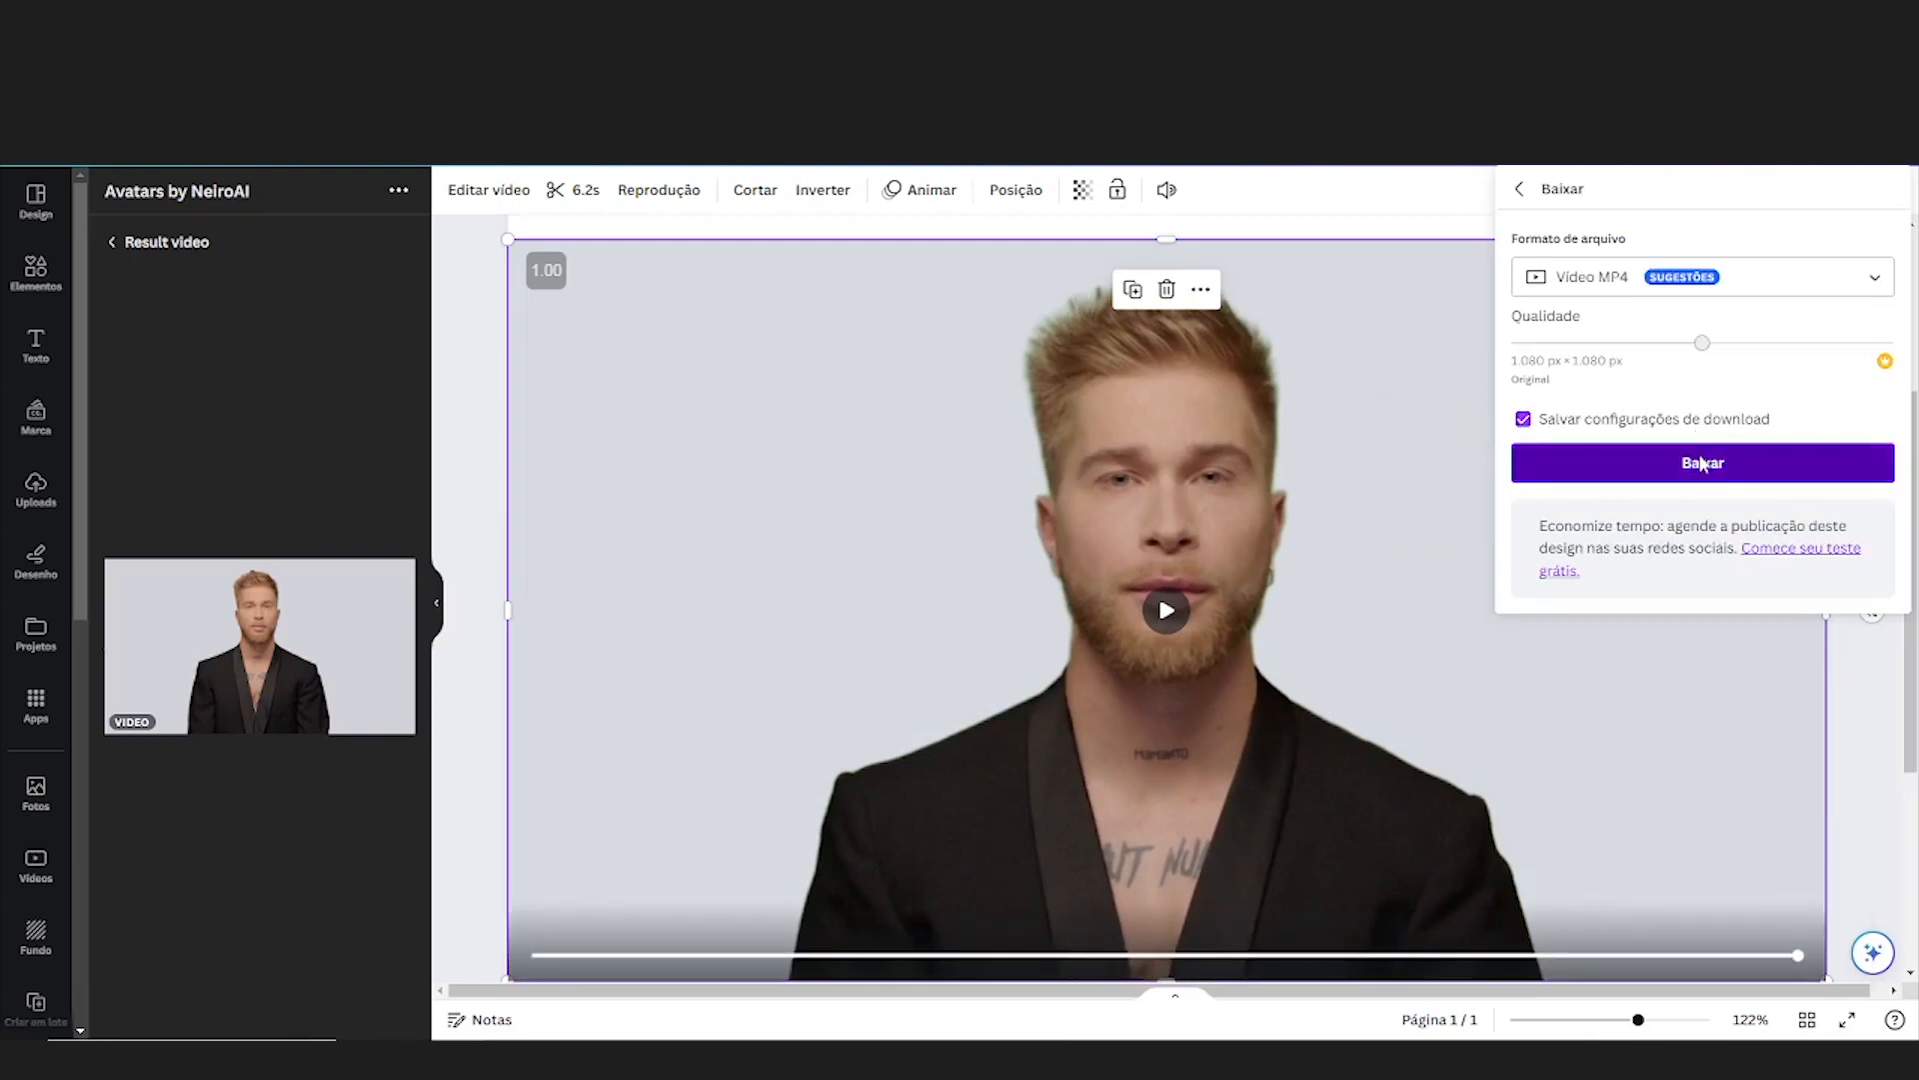